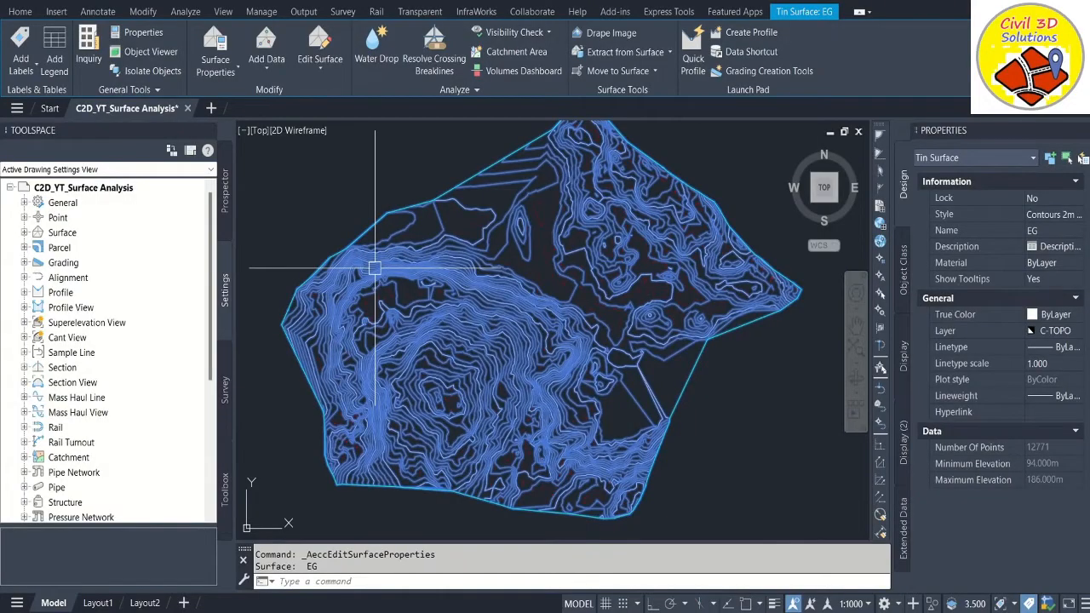
# Step: Apply the Contours 1m and 5m (Design) style to the EG surface through its Surface Properties
pyautogui.click(226, 201)
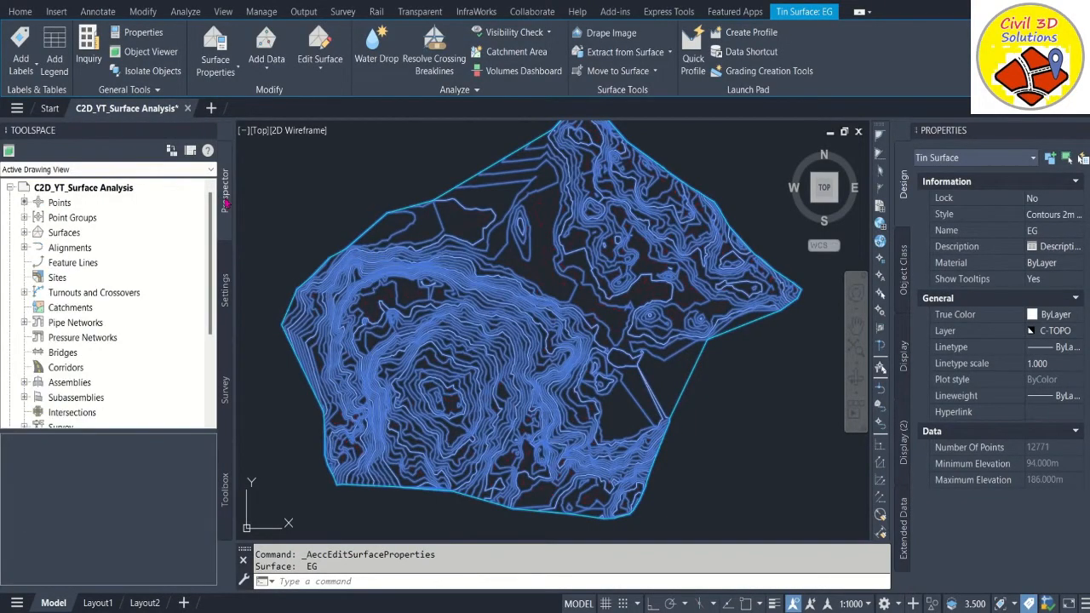
pyautogui.click(25, 232)
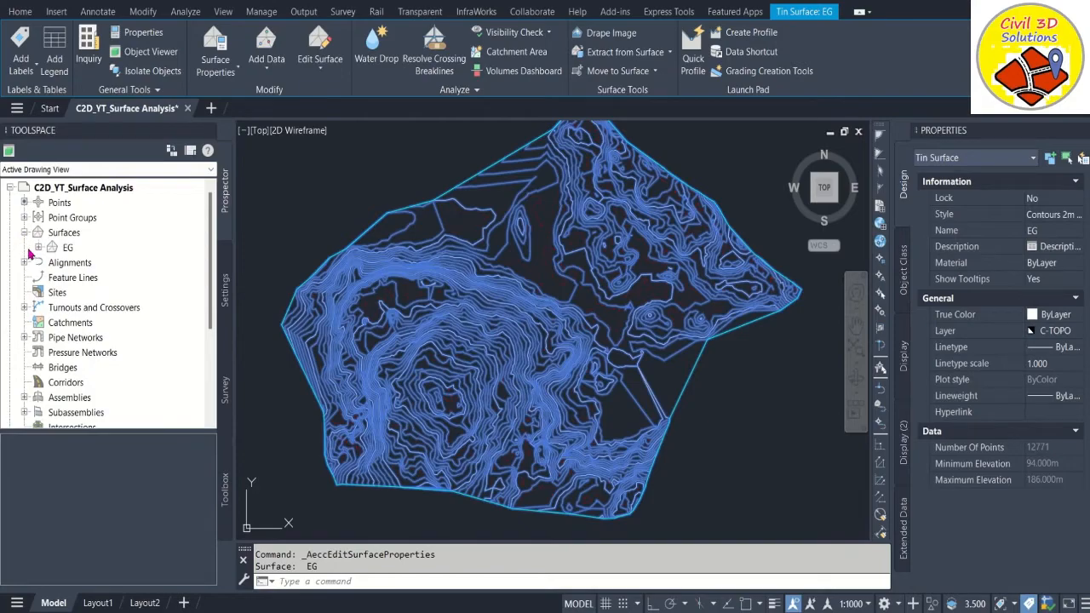
pyautogui.click(38, 248)
pyautogui.click(72, 249)
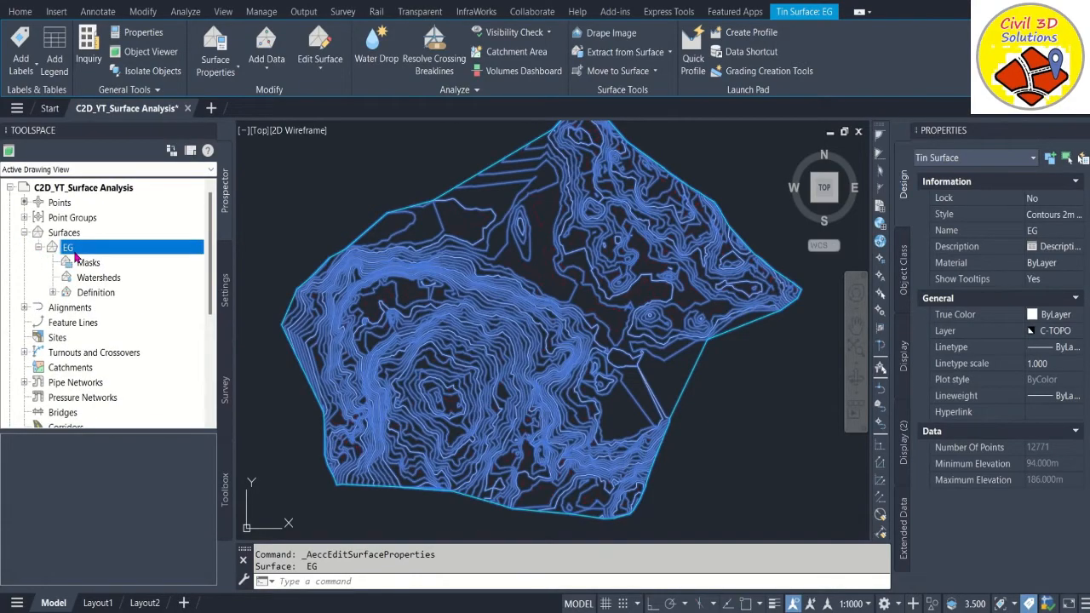
pyautogui.rightClick(107, 249)
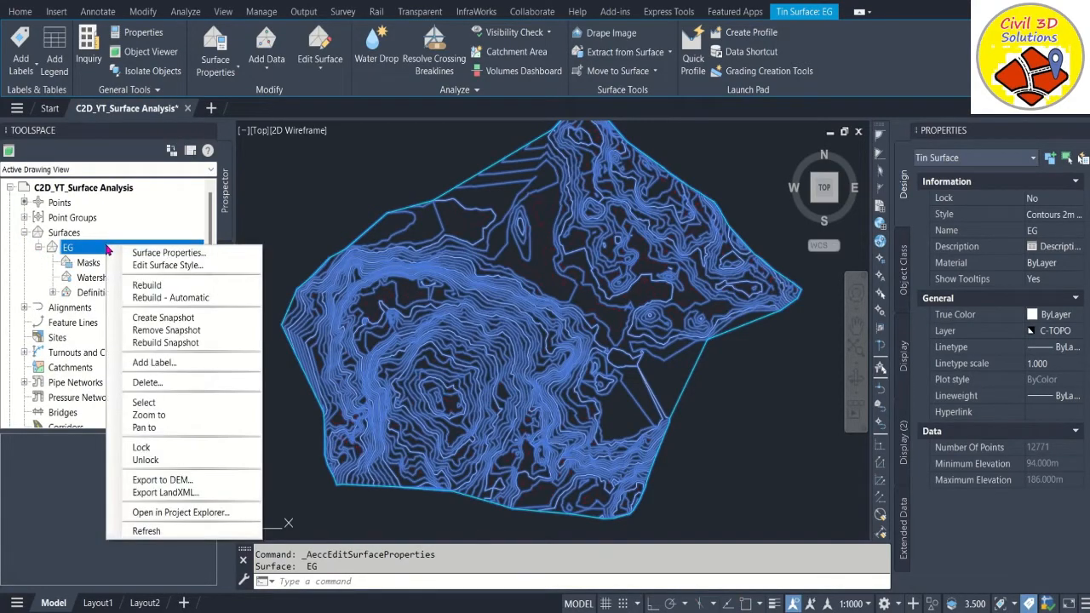
pyautogui.click(211, 258)
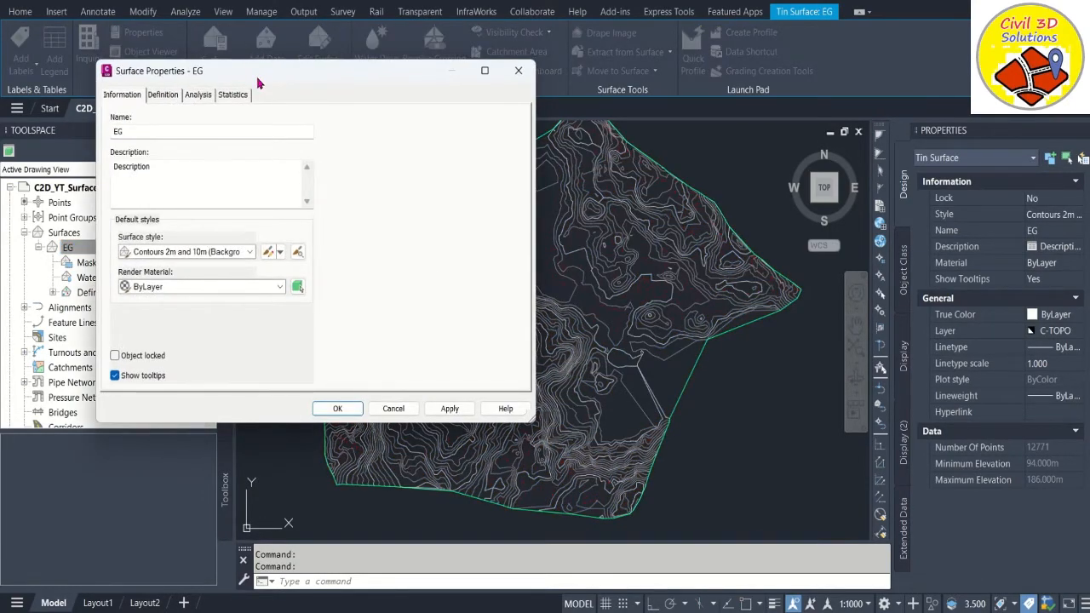
pyautogui.moveTo(262, 81); pyautogui.dragTo(482, 145)
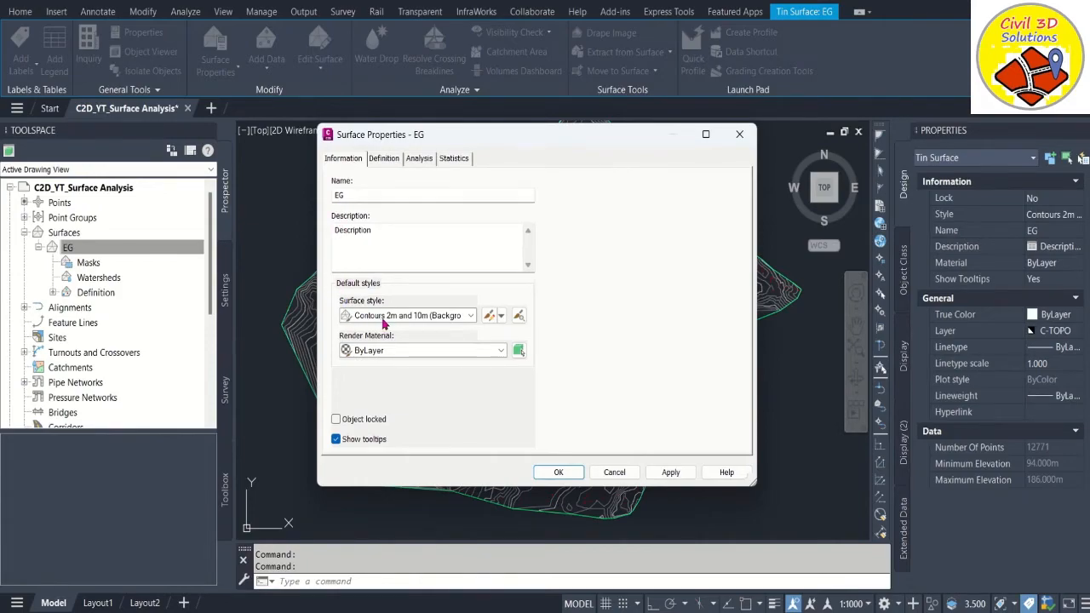
pyautogui.click(467, 317)
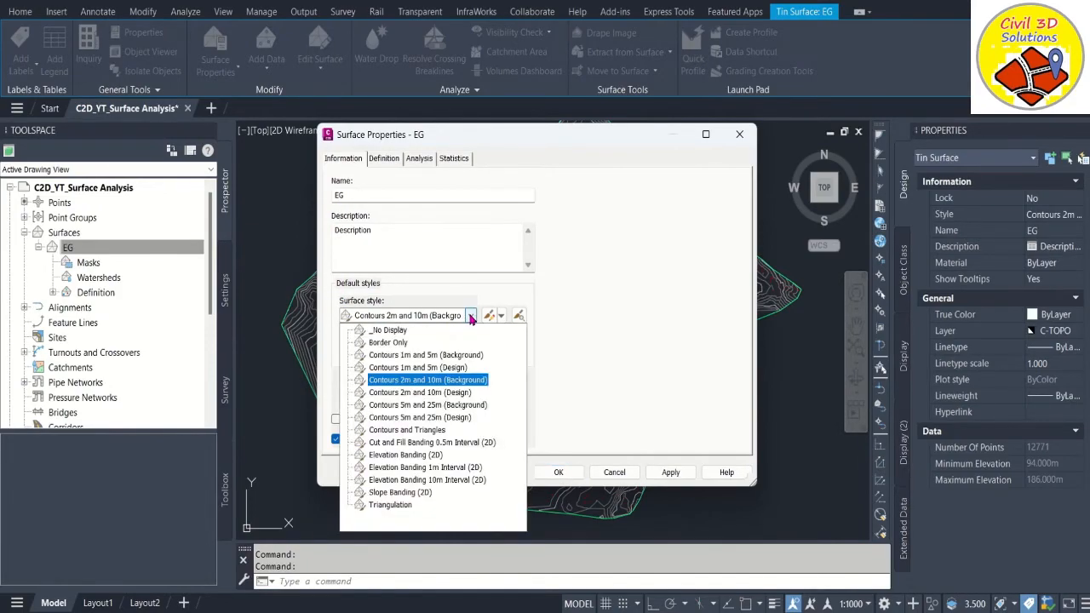
pyautogui.click(447, 371)
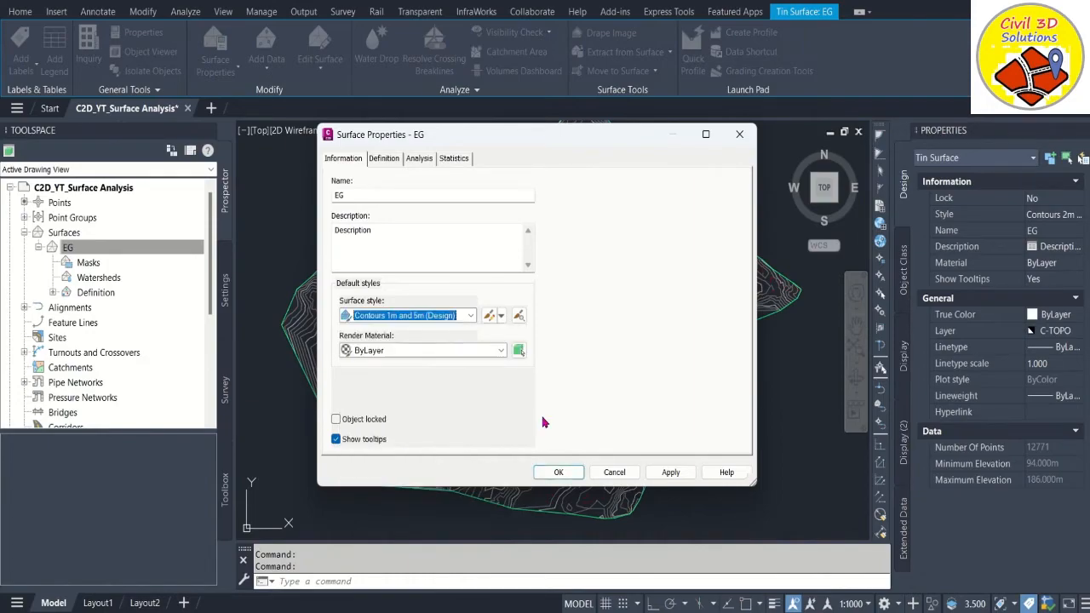
pyautogui.click(662, 474)
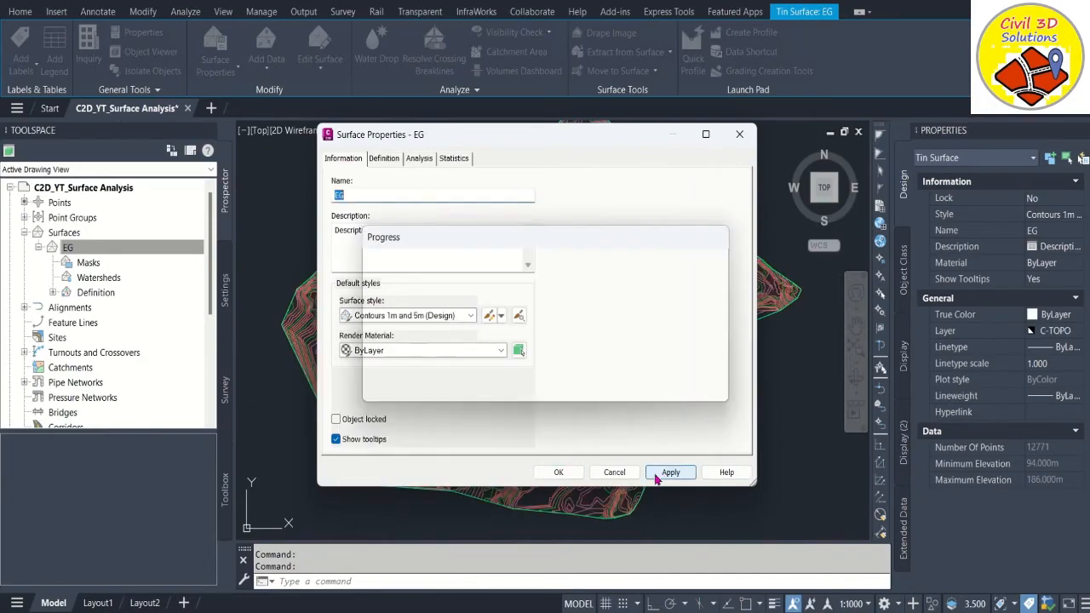
pyautogui.click(556, 472)
# Step: Change the EG surface's display style to Triangulation in its Surface Properties
pyautogui.scroll(5, 511, 287)
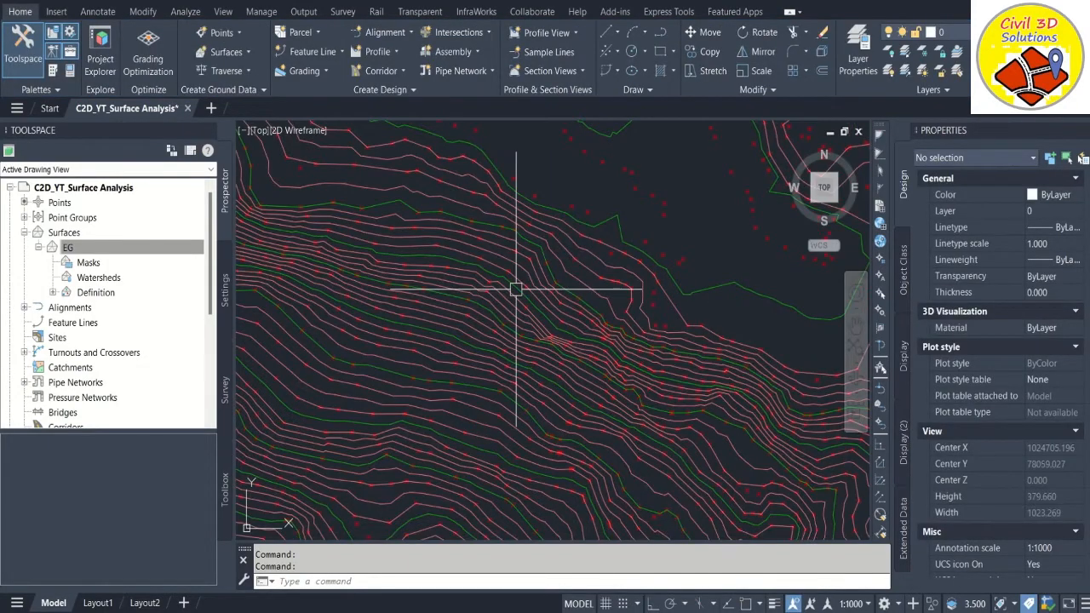
pyautogui.scroll(-8, 426, 281)
pyautogui.scroll(2, 519, 271)
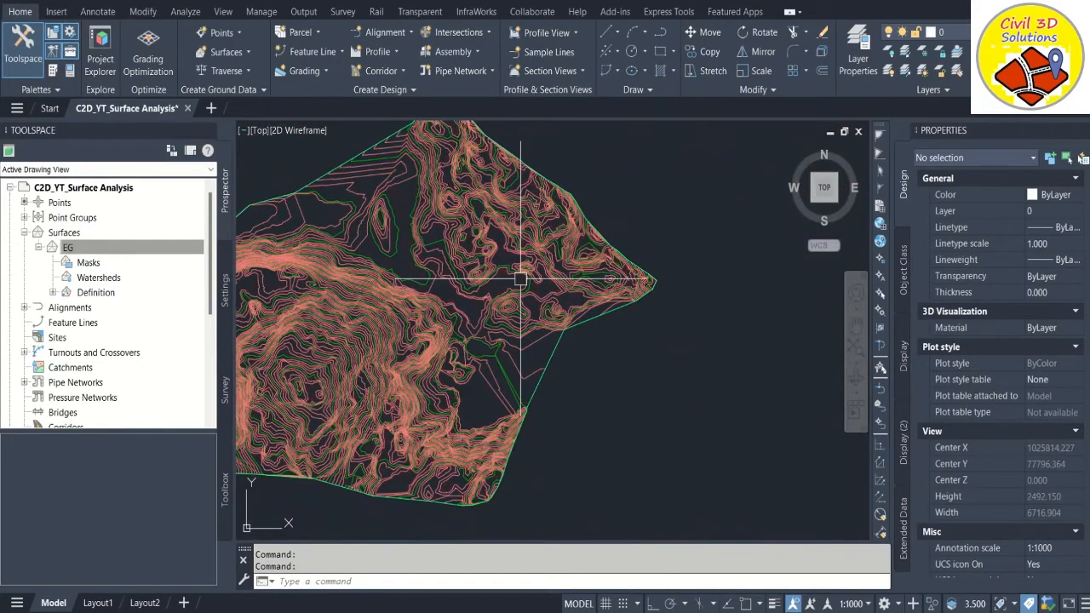
pyautogui.click(360, 316)
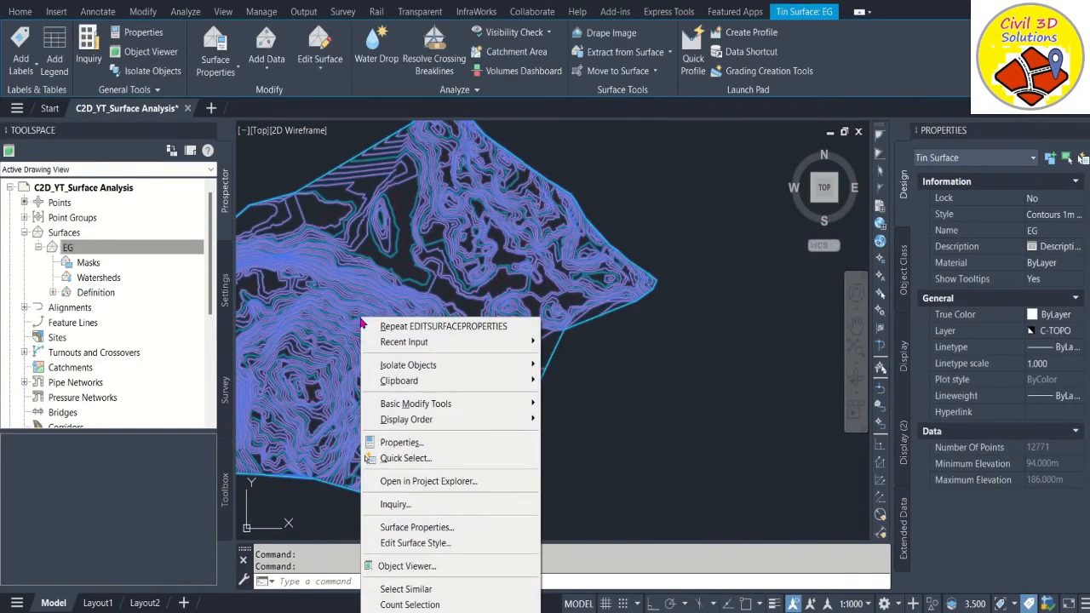
pyautogui.rightClick(360, 317)
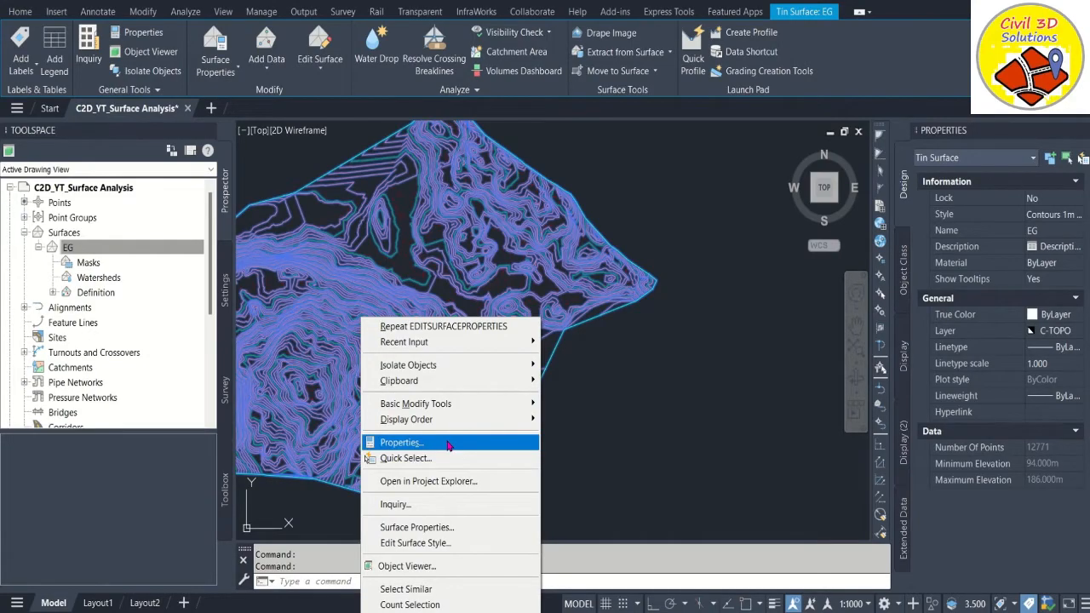
pyautogui.click(460, 528)
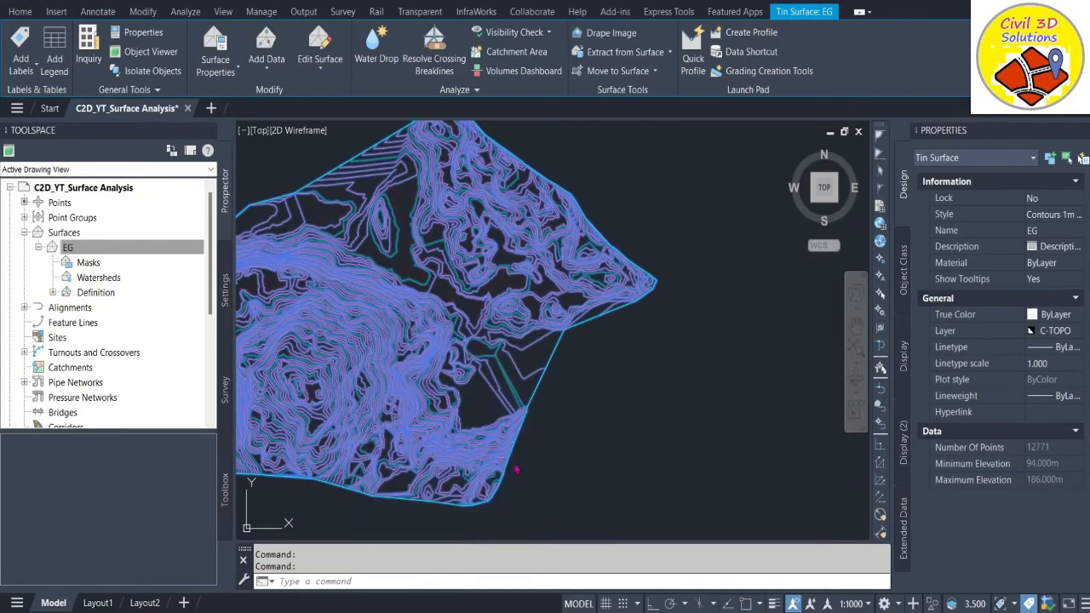
pyautogui.moveTo(500, 140); pyautogui.dragTo(748, 124)
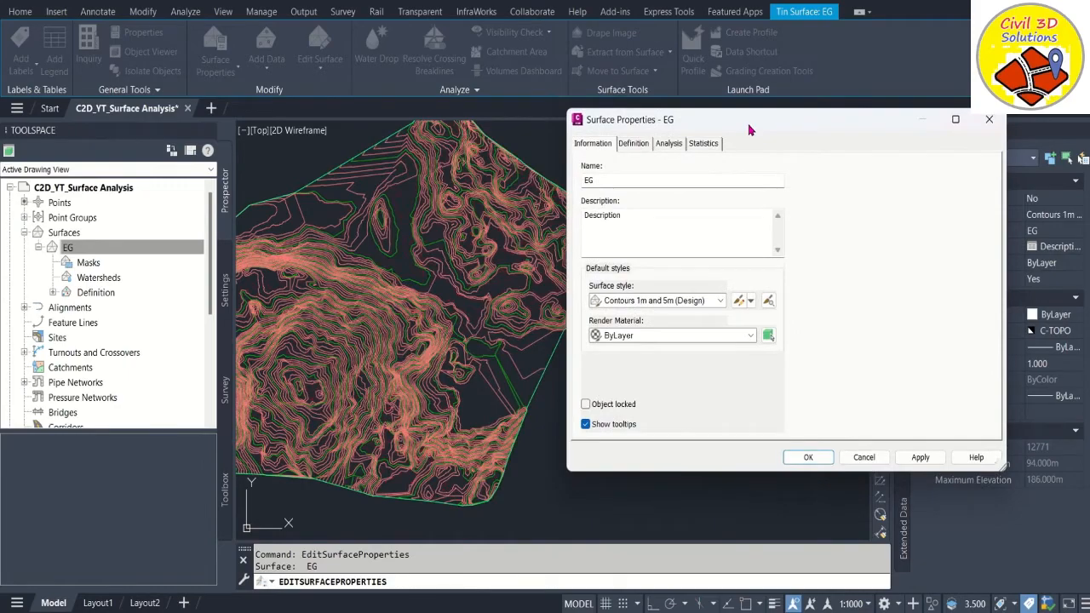
pyautogui.click(625, 300)
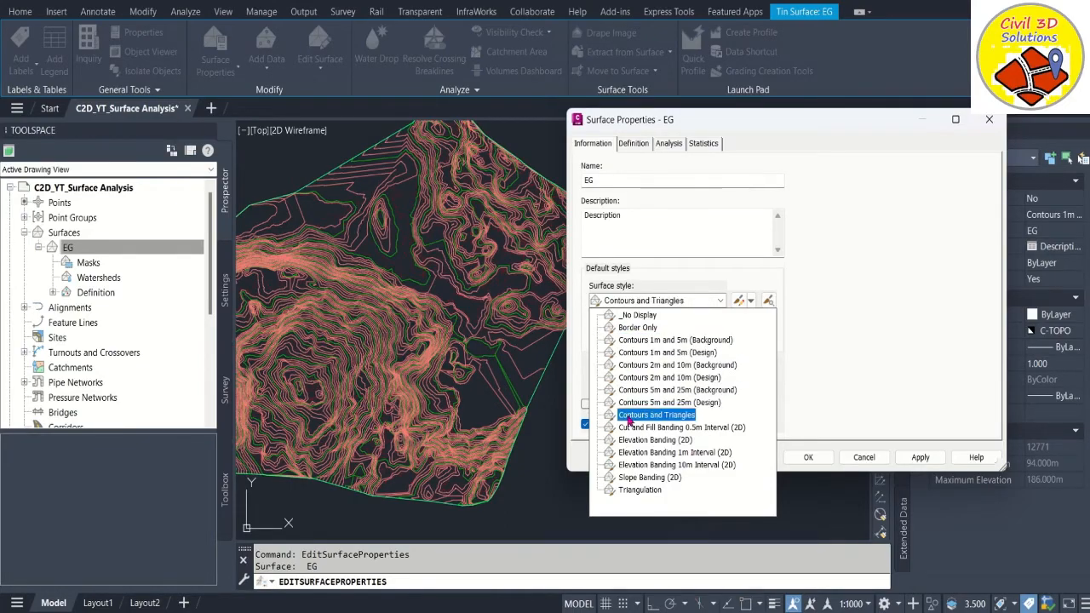
pyautogui.click(652, 492)
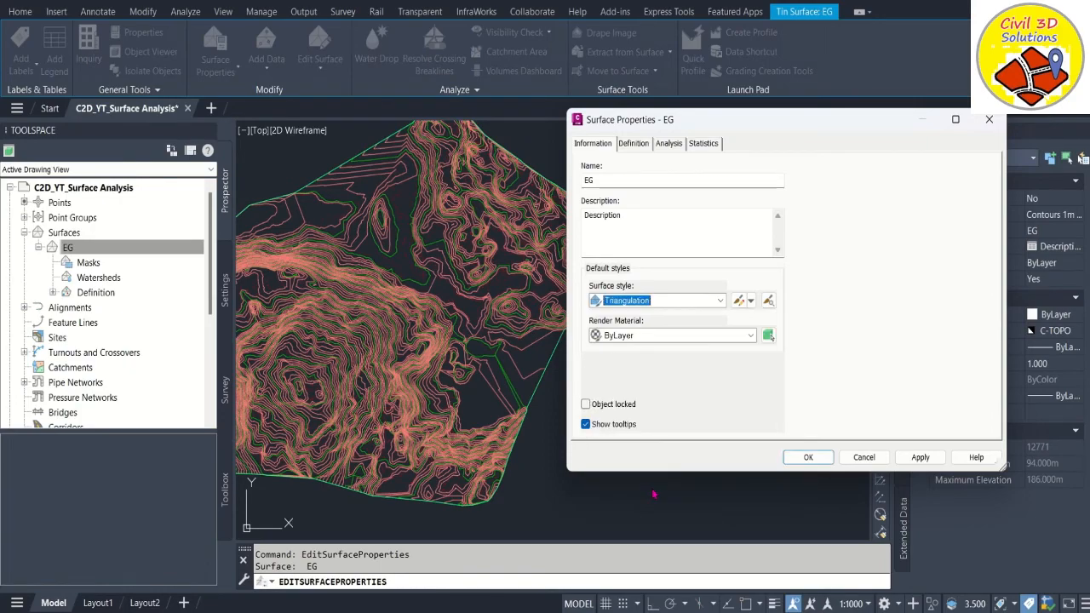
pyautogui.click(907, 459)
pyautogui.click(808, 458)
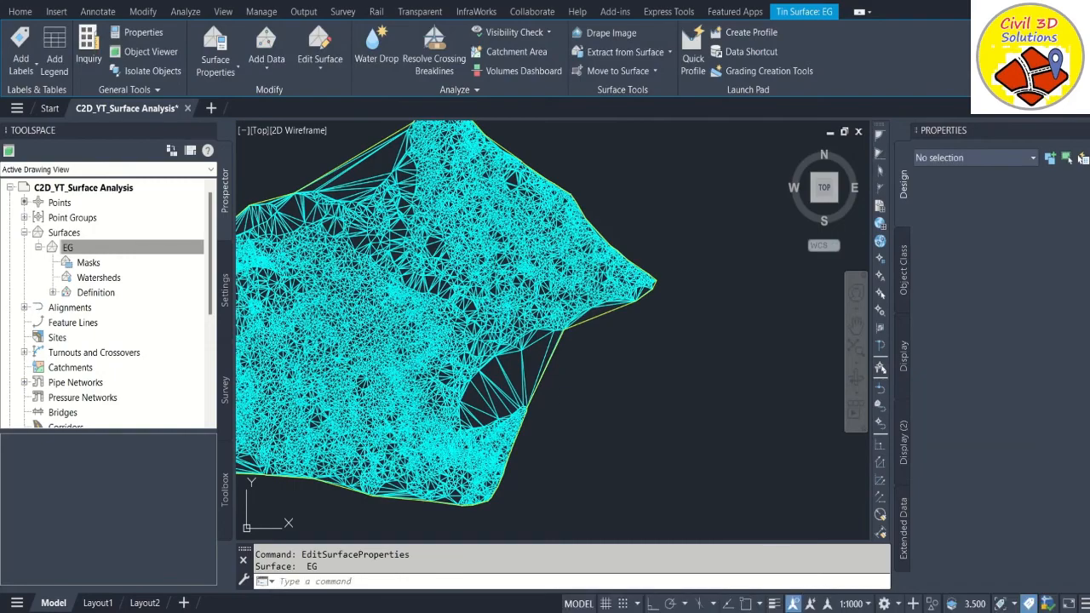
# Step: Switch the EG surface's style to Border Only in its Surface Properties
pyautogui.click(550, 268)
pyautogui.rightClick(549, 268)
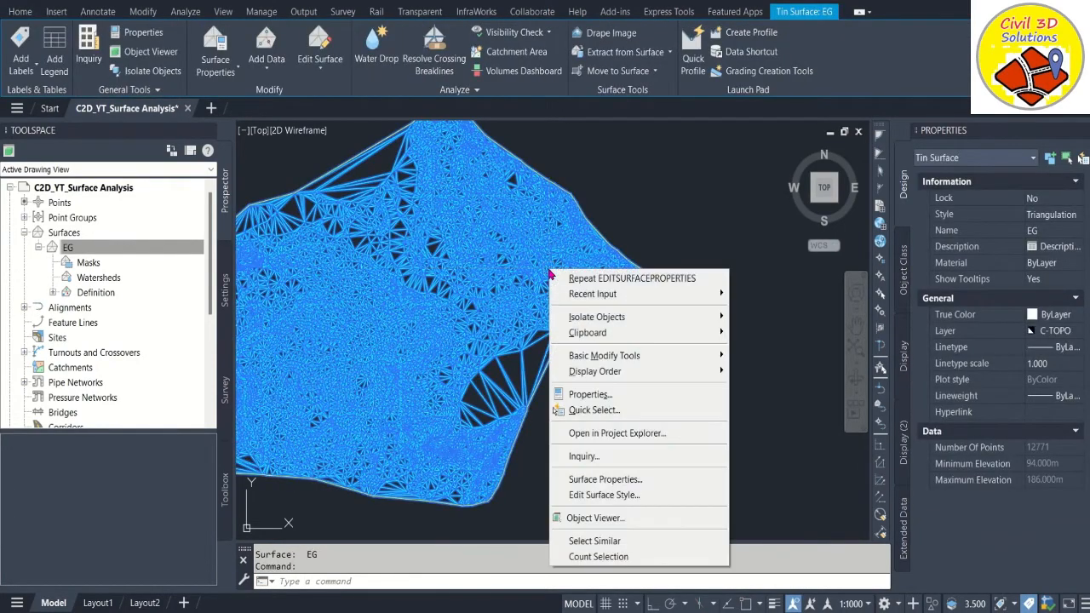
pyautogui.click(603, 480)
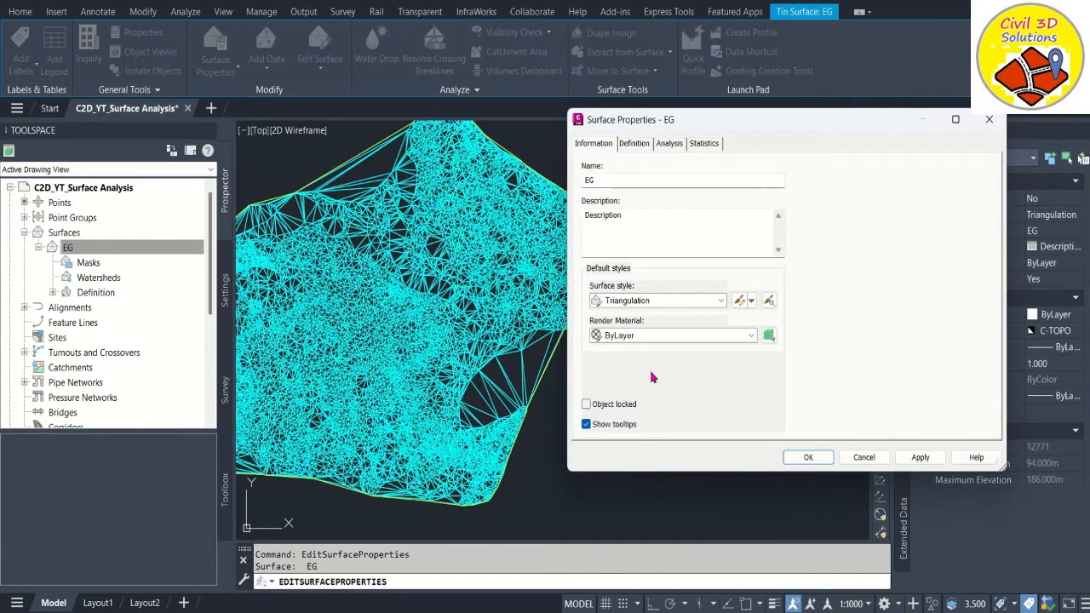
pyautogui.click(655, 309)
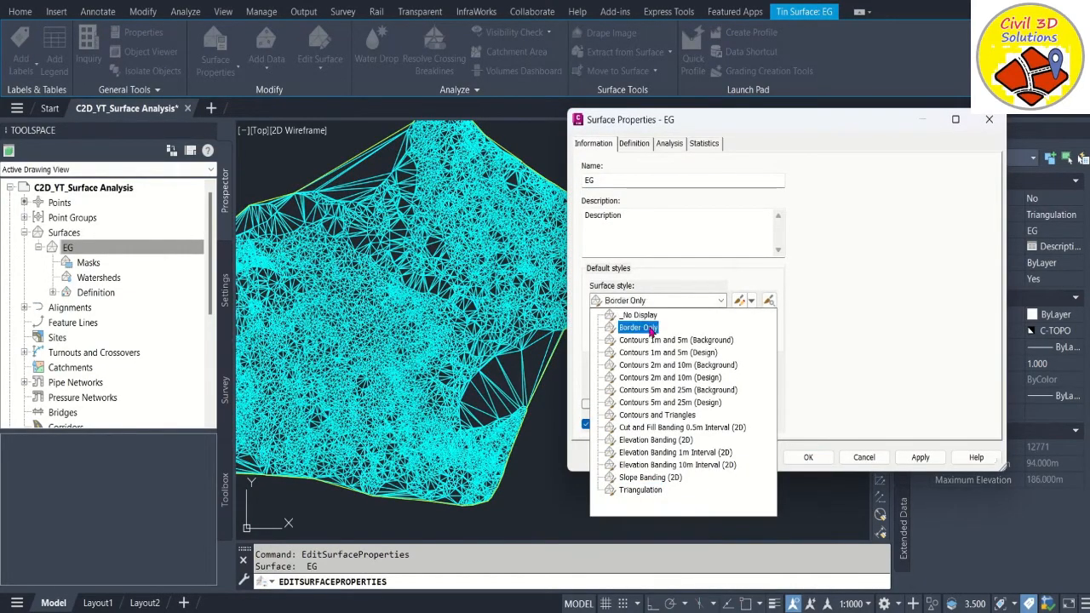
pyautogui.click(630, 324)
pyautogui.click(937, 456)
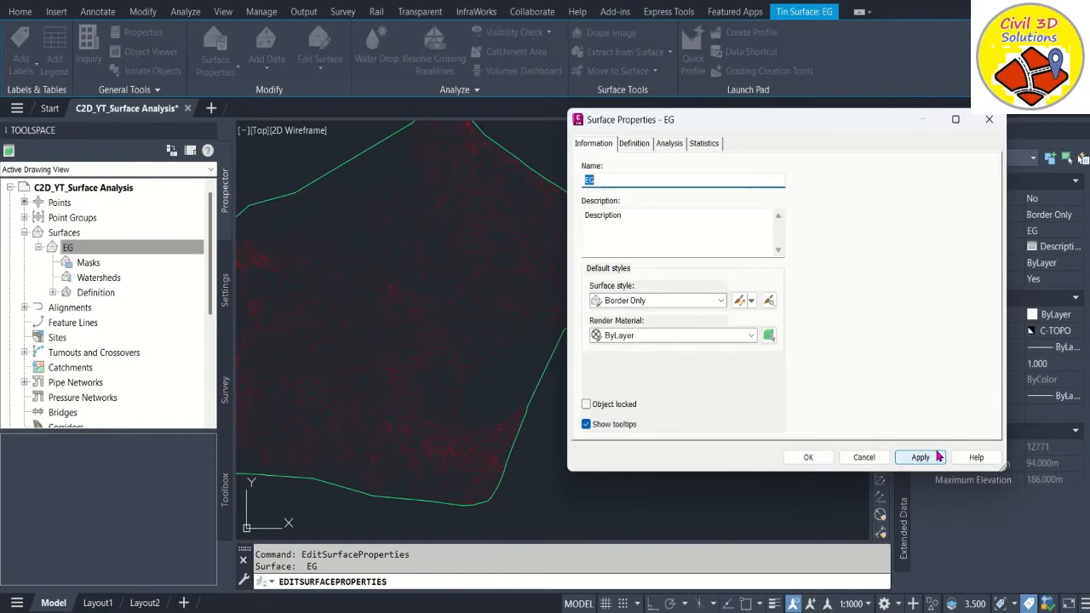
pyautogui.click(809, 457)
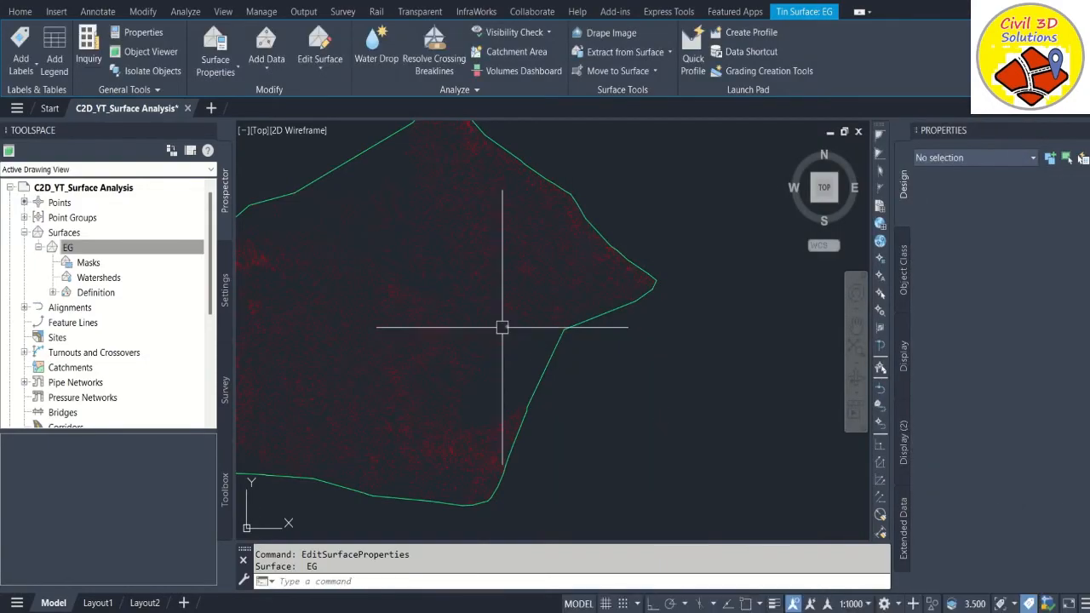
# Step: Freeze the V-NODE layer by picking one of the red point markers inside the surface border
pyautogui.scroll(5, 347, 275)
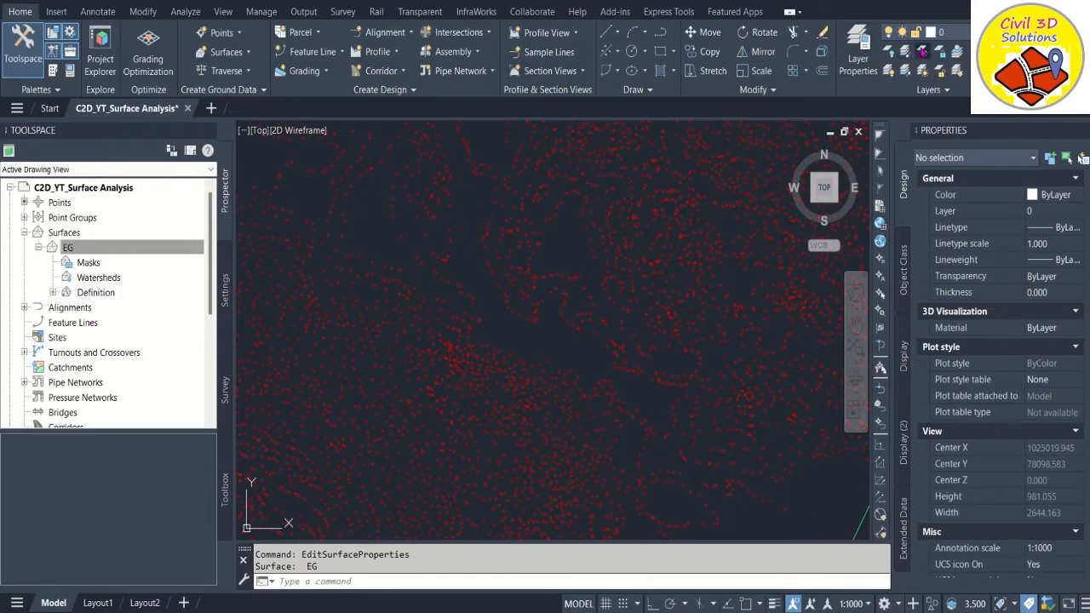
pyautogui.click(922, 52)
pyautogui.click(533, 295)
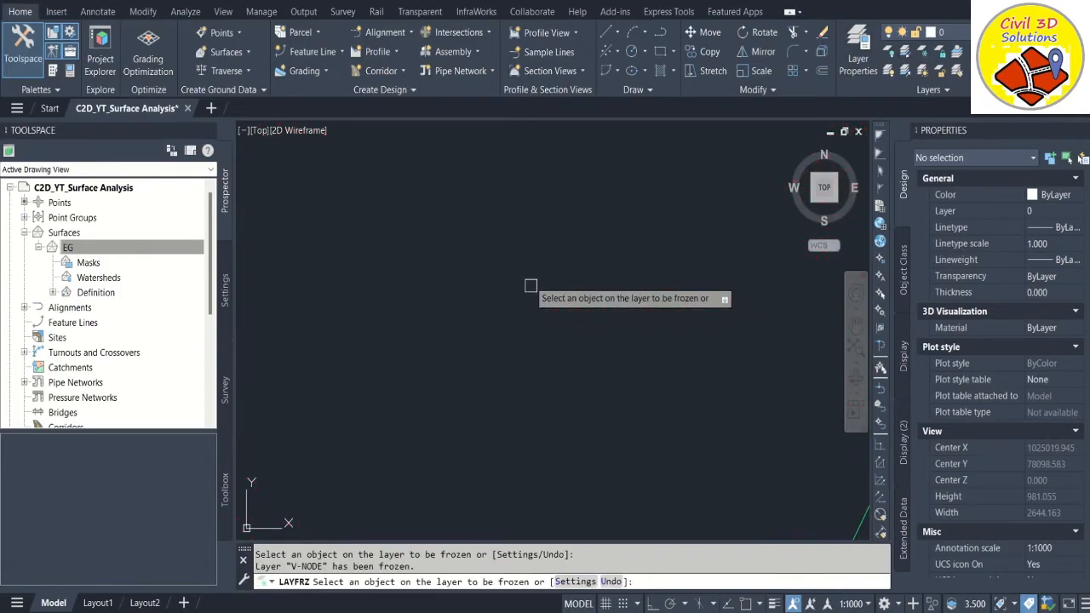
pyautogui.scroll(-5, 531, 290)
pyautogui.rightClick(551, 286)
pyautogui.click(556, 284)
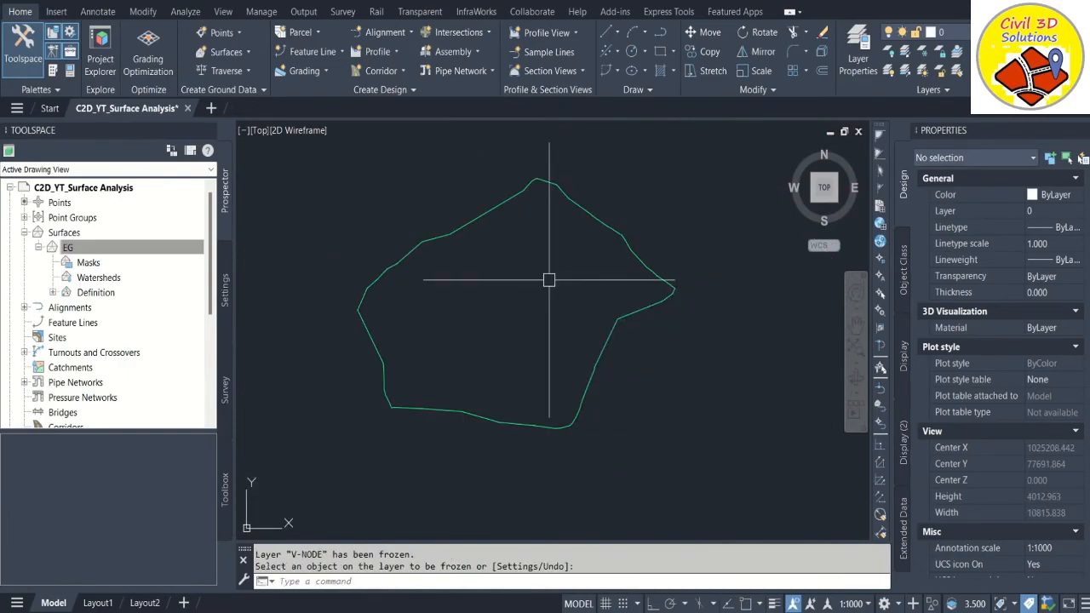
# Step: Set the EG surface's style to Contours 2m and 10m (Background) and clear the selection
pyautogui.moveTo(606, 228)
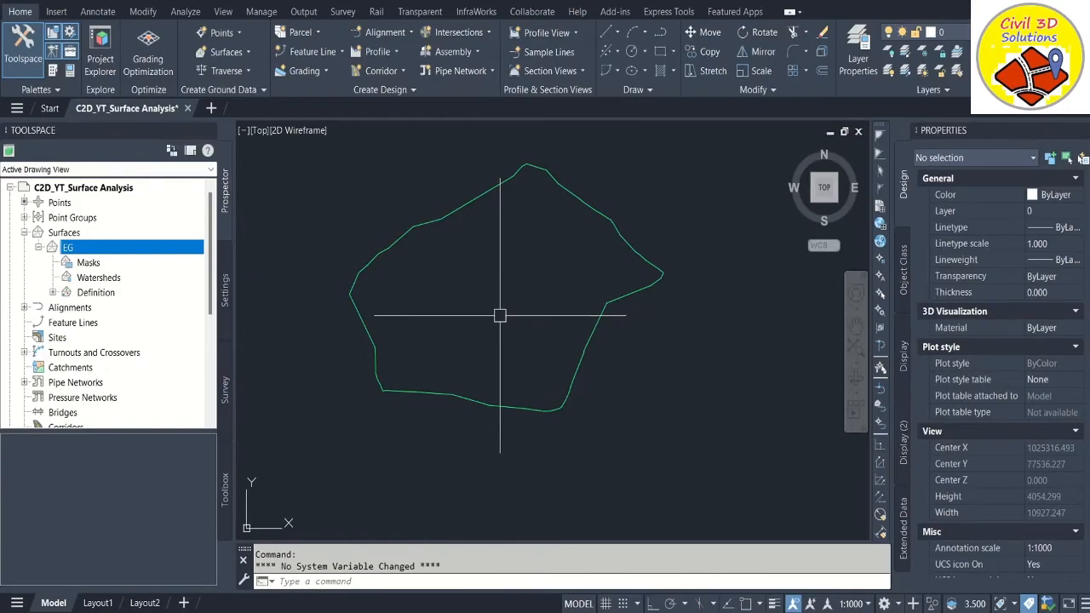
pyautogui.click(603, 222)
pyautogui.rightClick(604, 224)
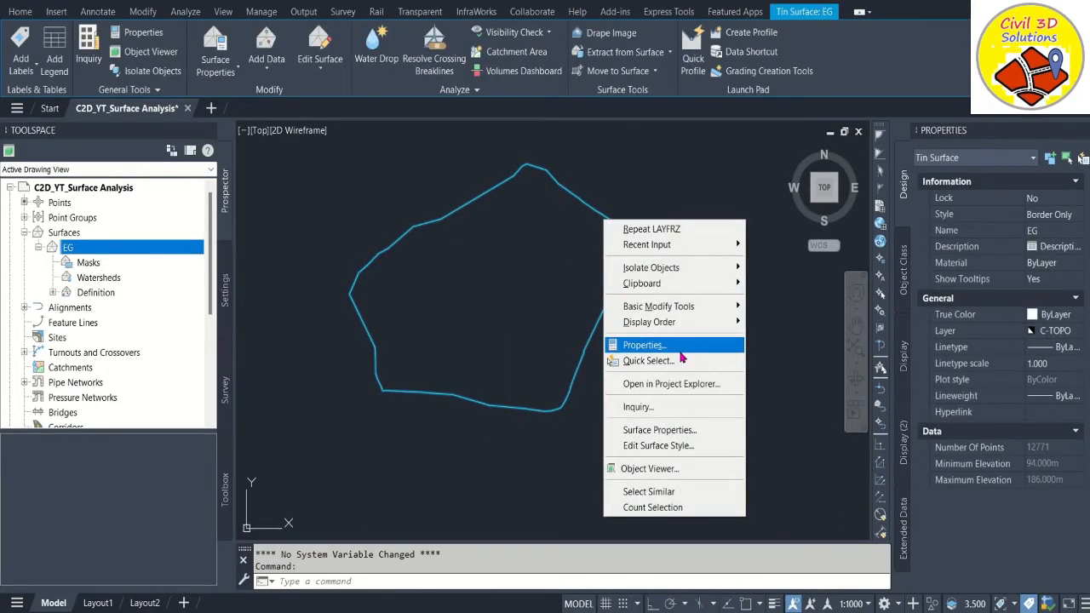
pyautogui.click(681, 430)
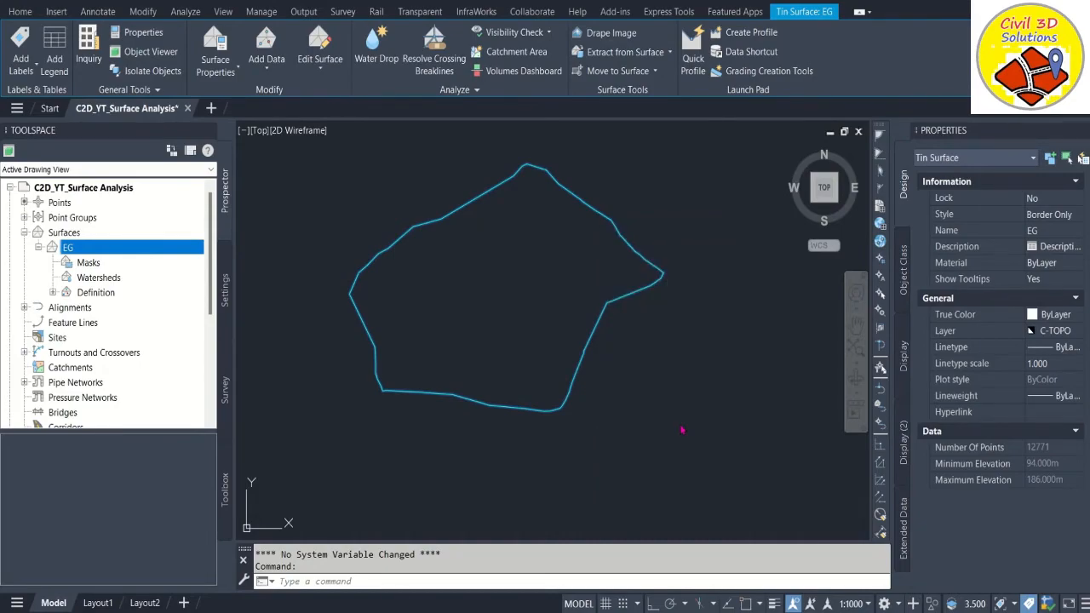
pyautogui.click(675, 303)
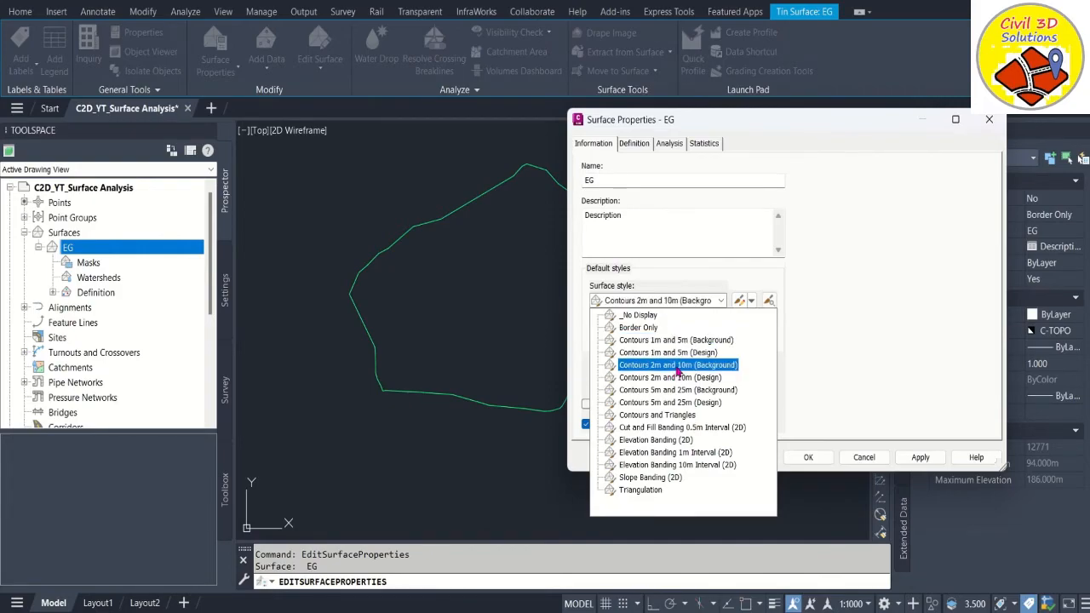
pyautogui.click(678, 366)
pyautogui.click(918, 460)
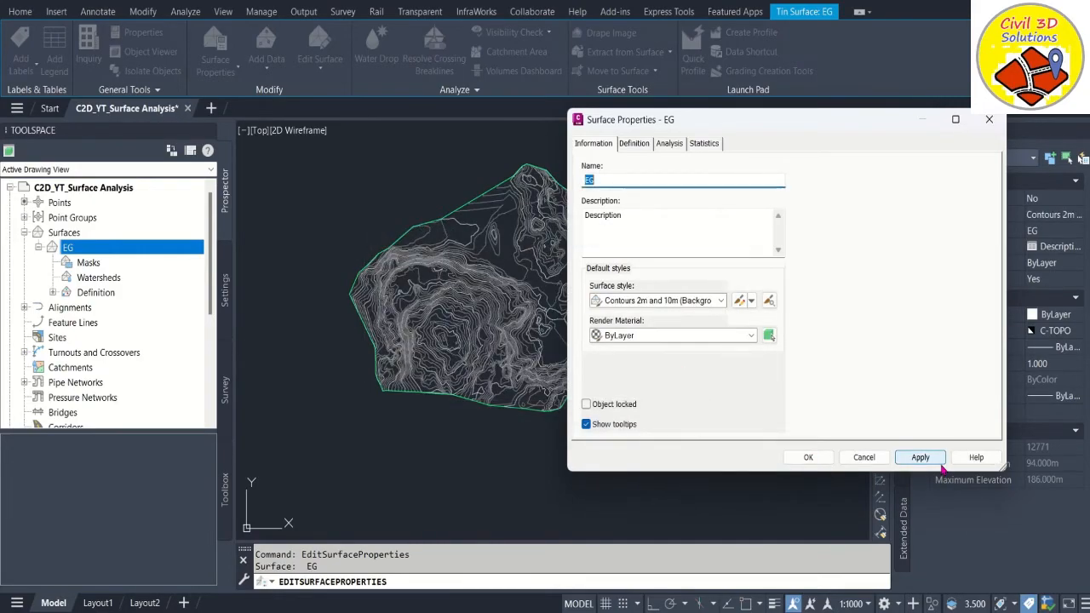
pyautogui.click(819, 459)
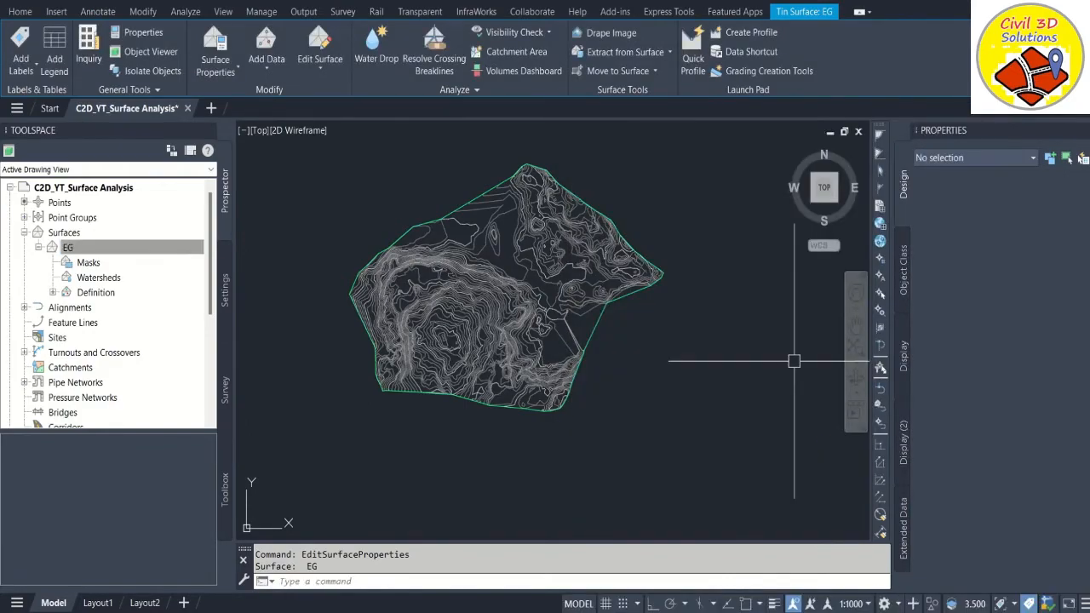
pyautogui.press('Escape')
# Step: Edit the EG surface's Contours 2m and 10m (Background) style from its Surface Properties, setting the major contour colour to red in plan view
pyautogui.scroll(4, 614, 226)
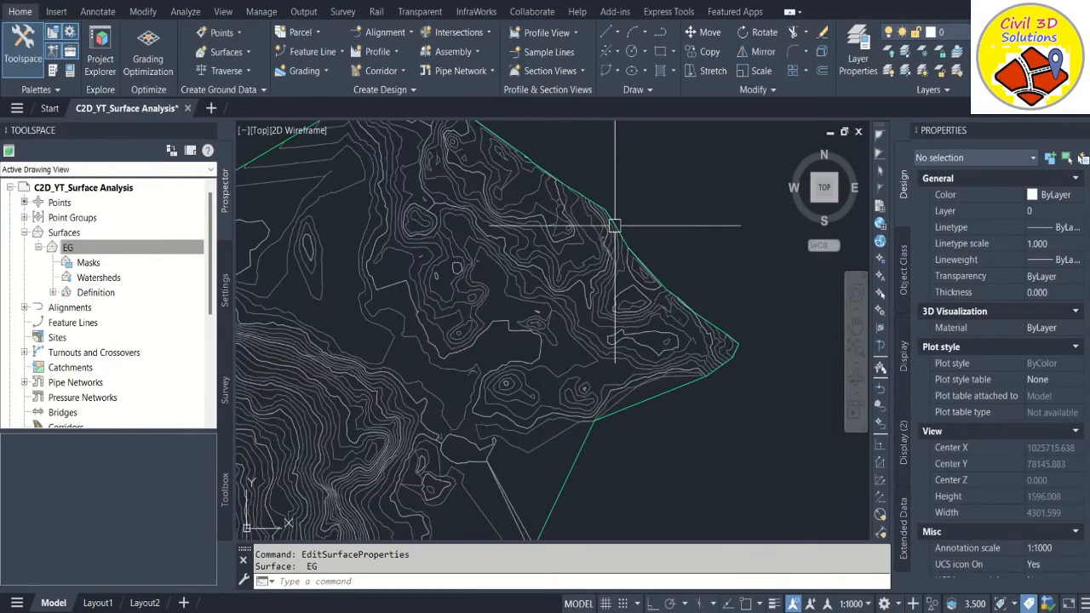
pyautogui.click(567, 243)
pyautogui.rightClick(568, 244)
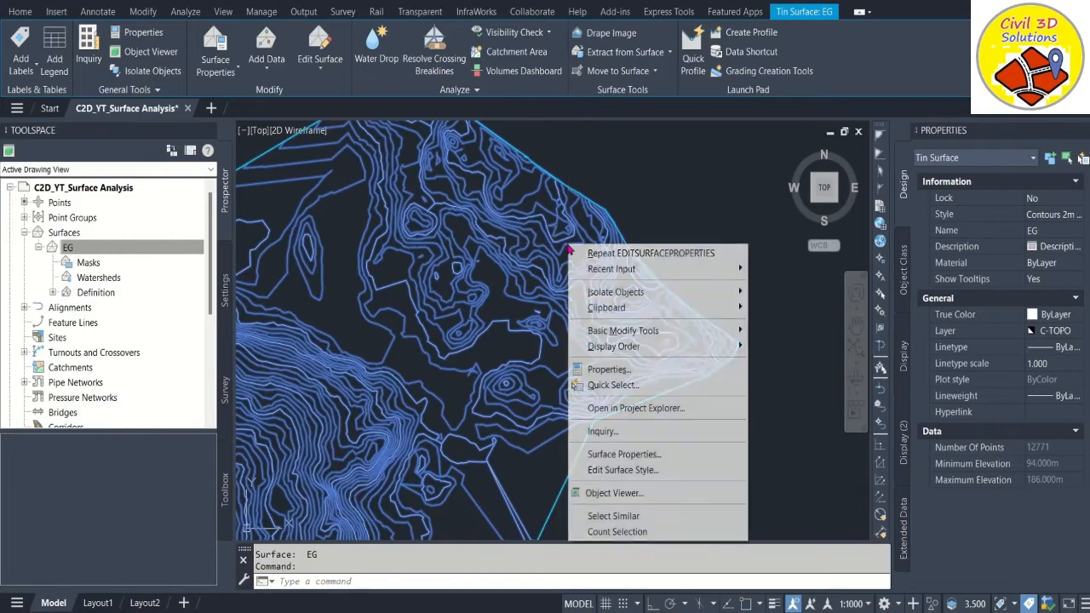
pyautogui.click(630, 454)
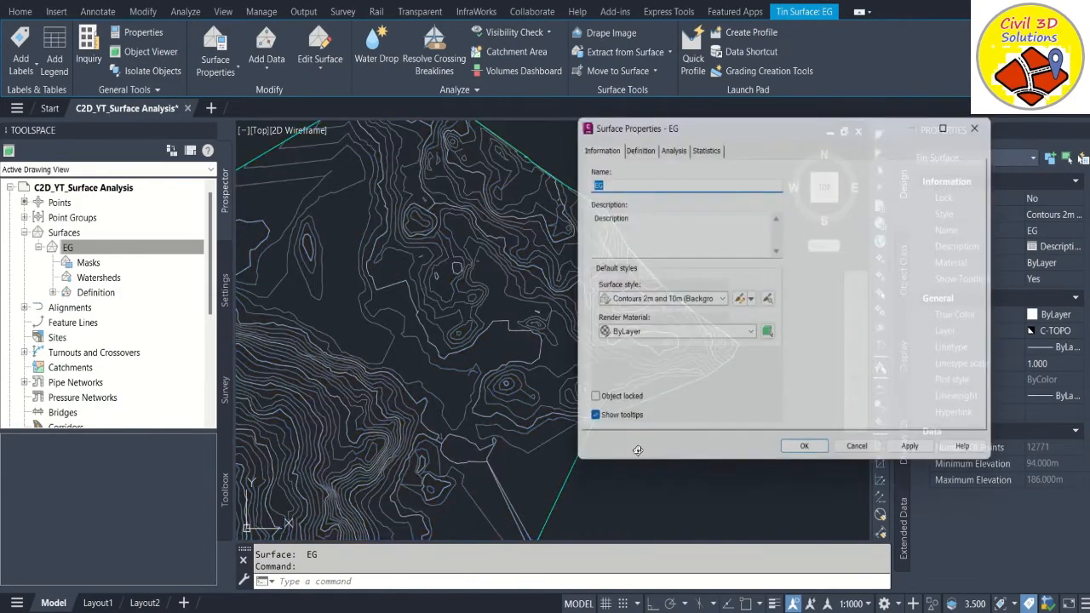
pyautogui.click(741, 301)
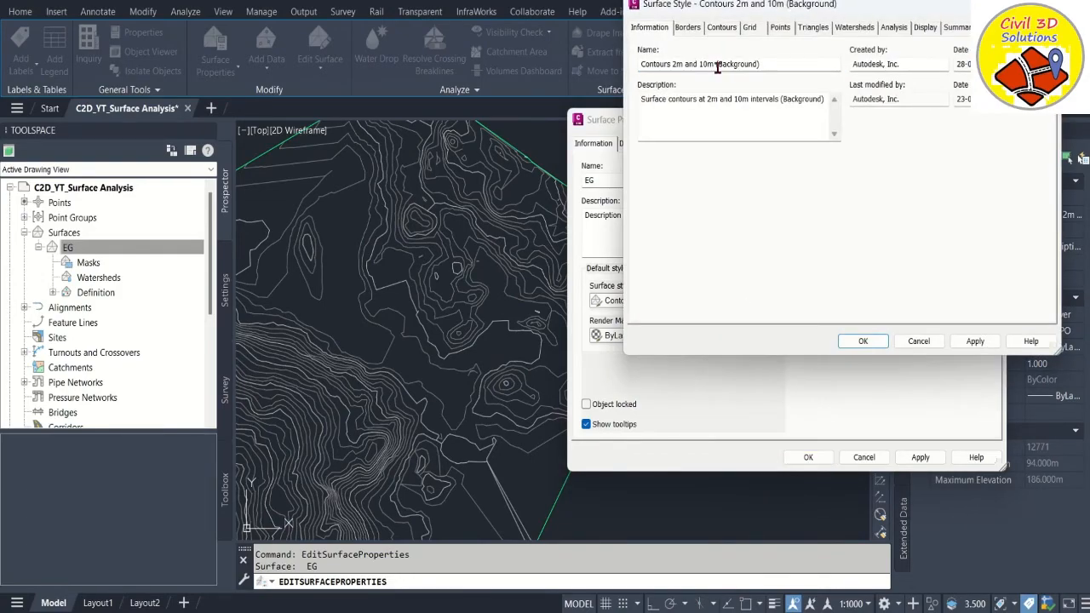
pyautogui.moveTo(729, 9); pyautogui.dragTo(749, 236)
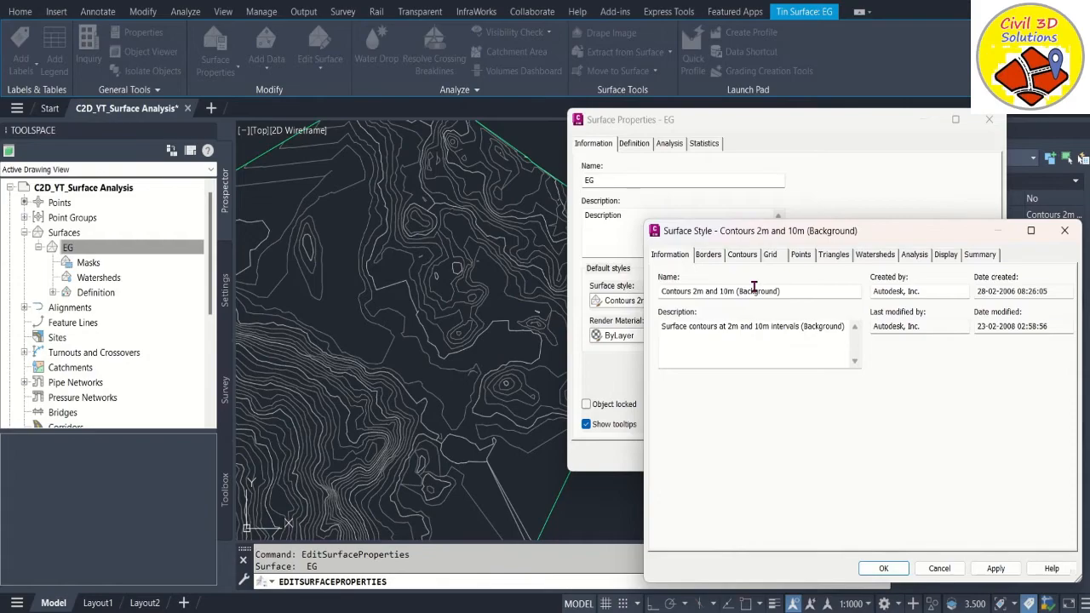
pyautogui.click(946, 255)
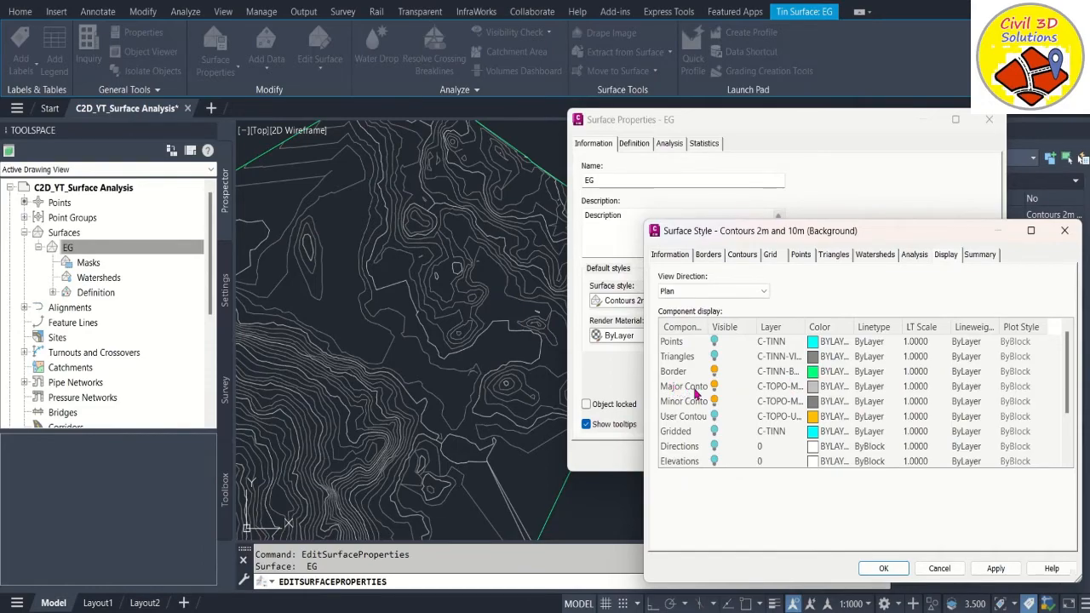
pyautogui.click(811, 389)
pyautogui.click(429, 336)
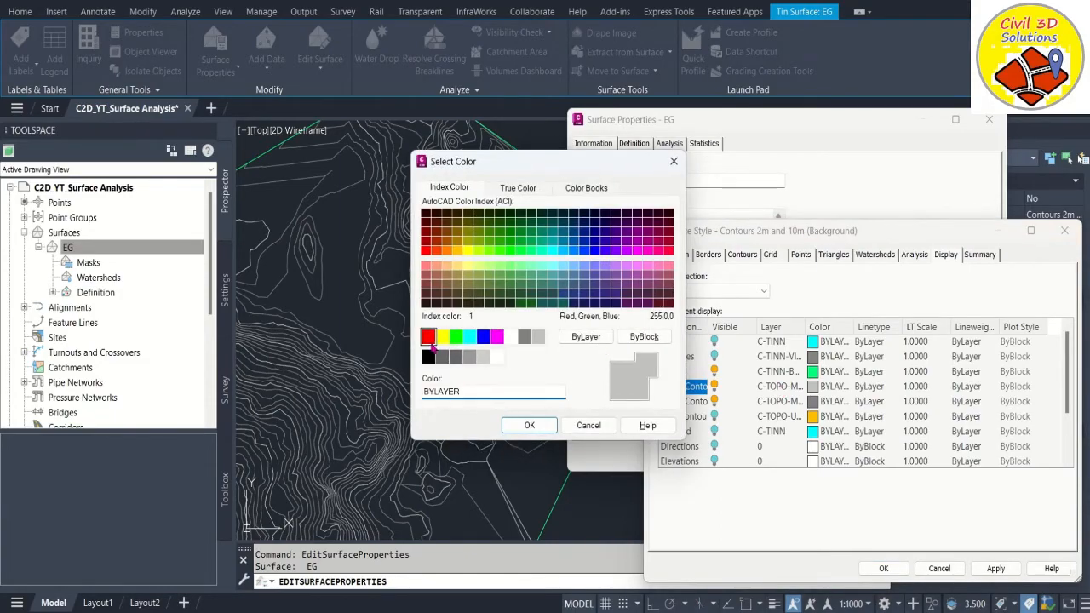
pyautogui.click(530, 425)
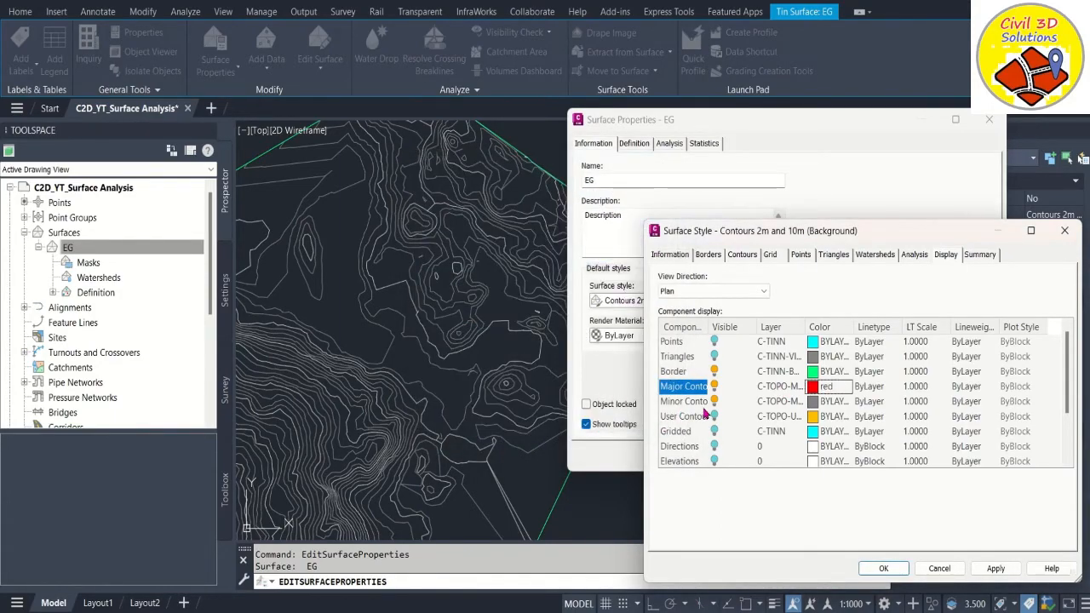
# Step: Set the minor contour colour to blue in the style's plan display and apply the edited style to the EG surface
pyautogui.click(811, 406)
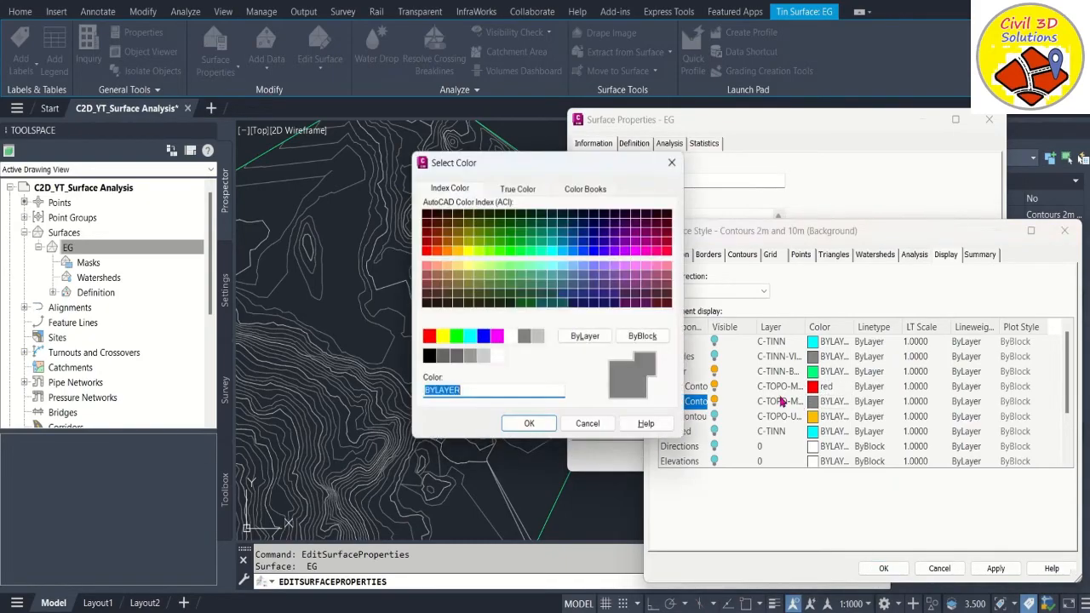
pyautogui.click(483, 337)
pyautogui.click(524, 423)
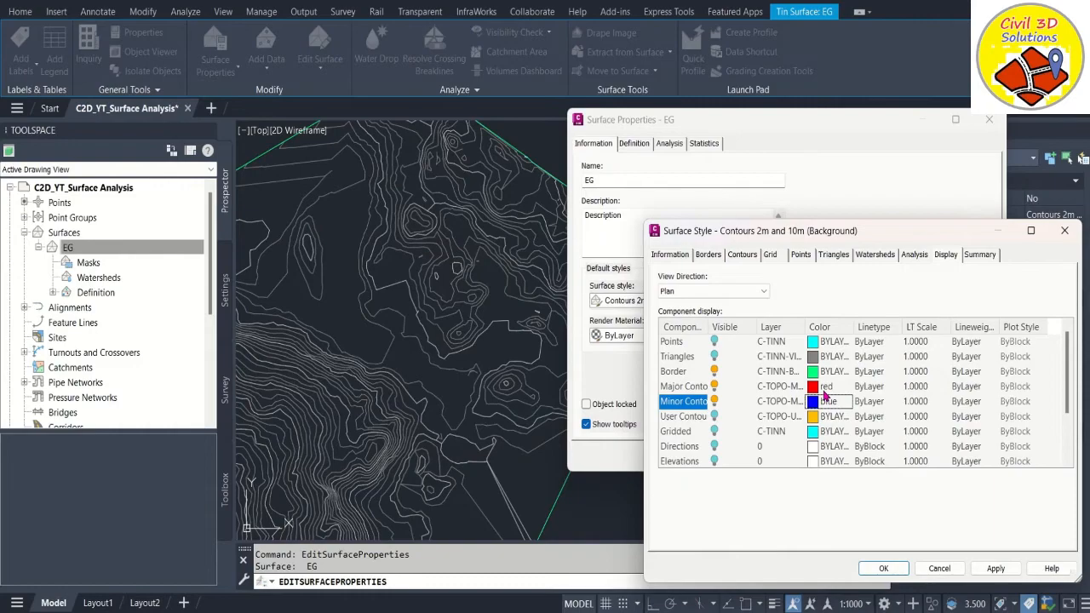
pyautogui.click(997, 569)
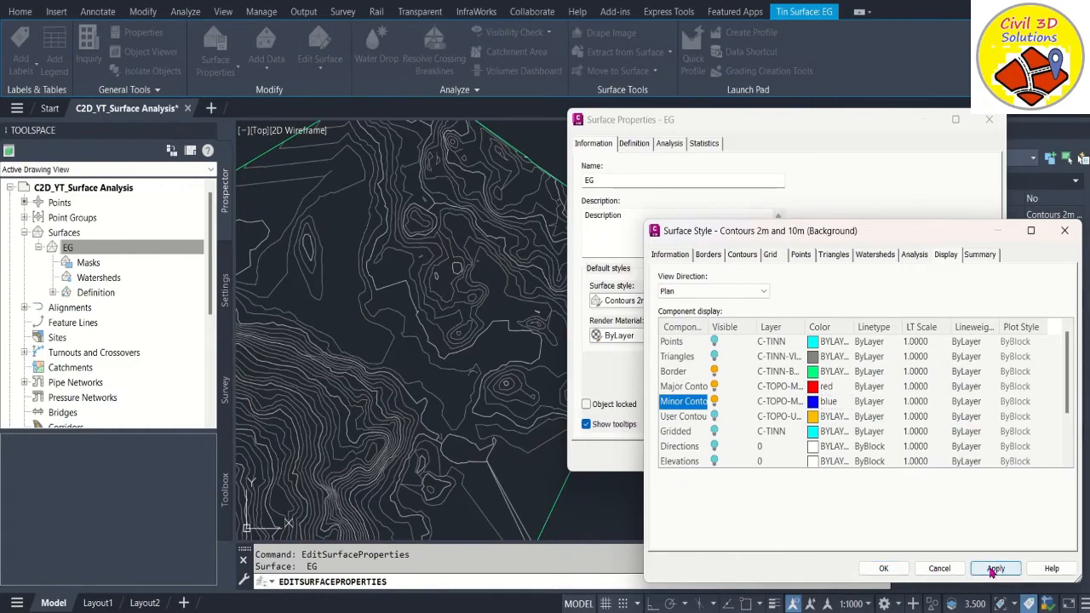
pyautogui.click(883, 568)
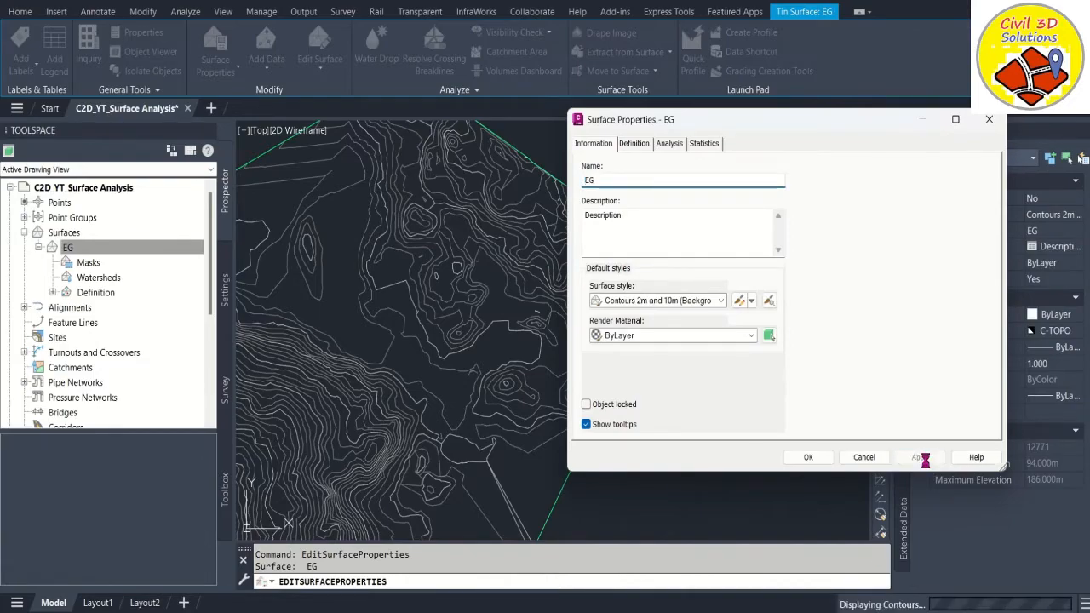
pyautogui.click(920, 457)
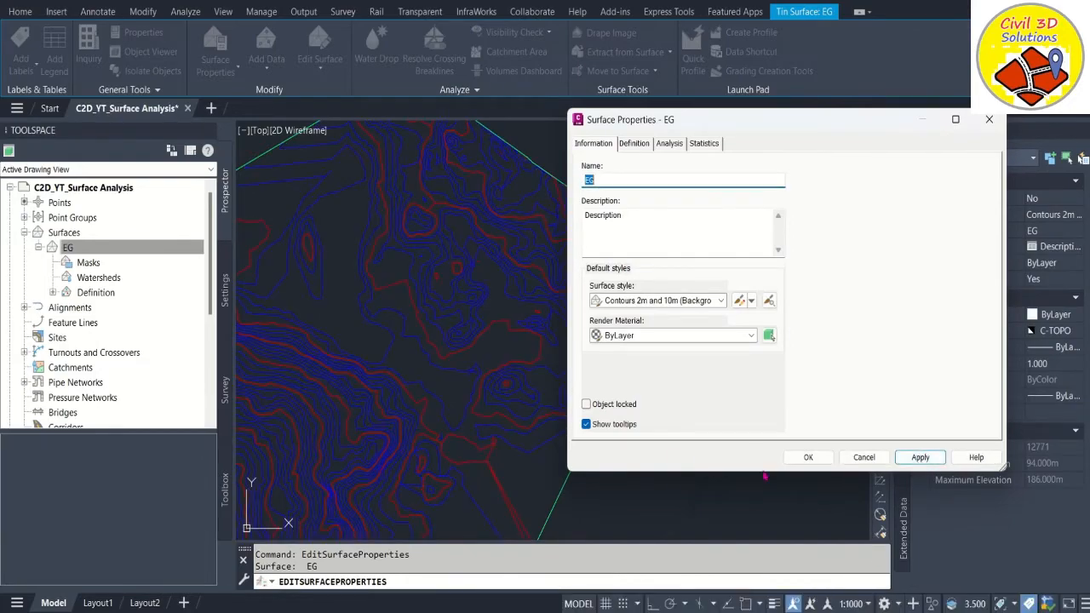
pyautogui.click(808, 458)
# Step: Open the EG surface's current contour style for editing from its Surface Properties
pyautogui.scroll(-5, 588, 290)
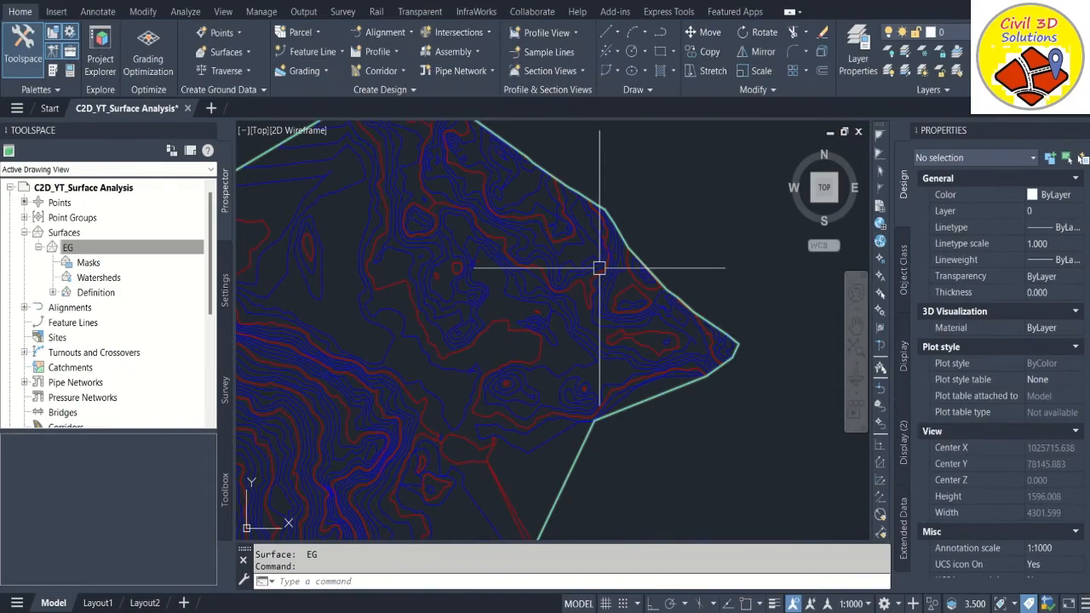
pyautogui.scroll(3, 445, 287)
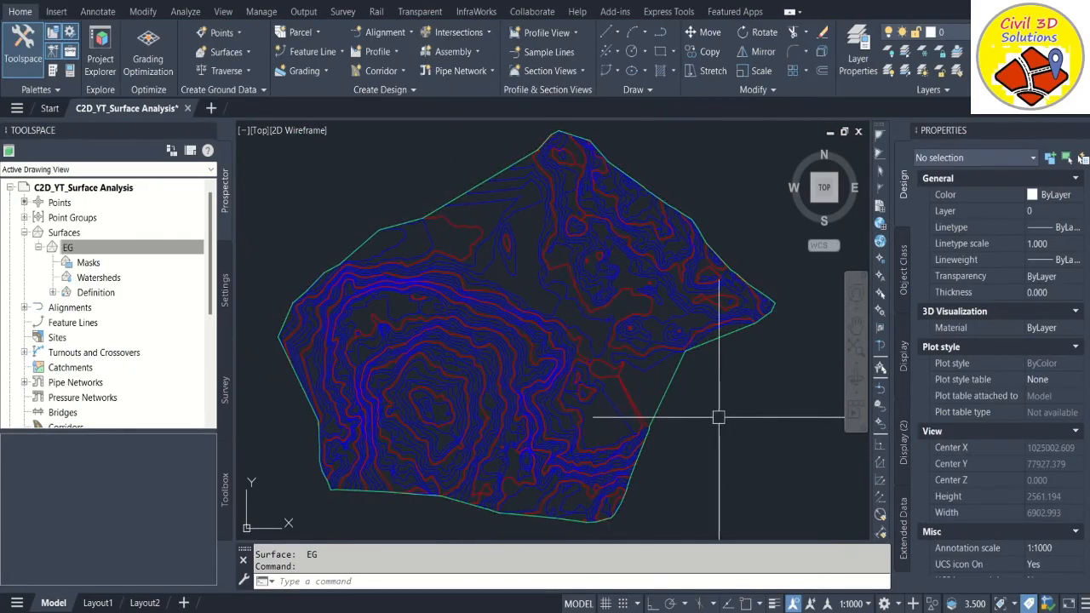
pyautogui.scroll(4, 539, 413)
pyautogui.scroll(-4, 564, 361)
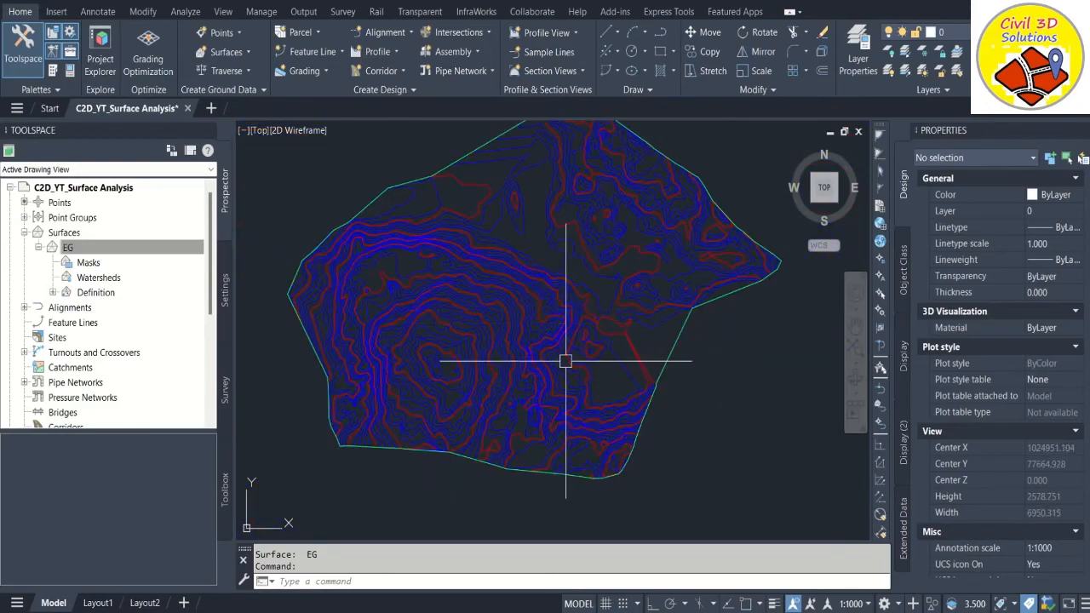
pyautogui.scroll(4, 632, 465)
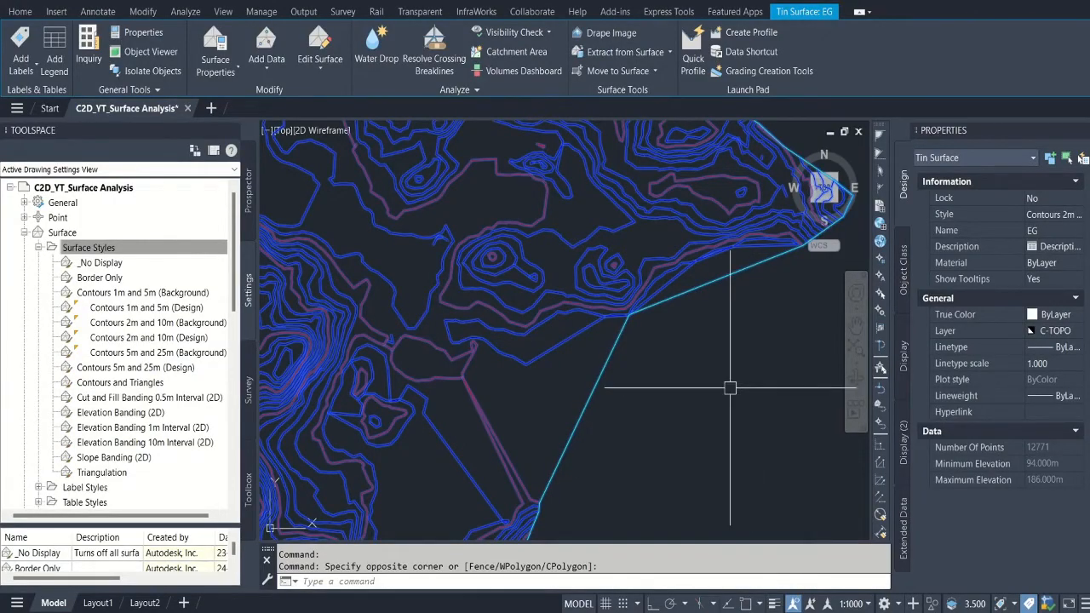
pyautogui.click(522, 280)
pyautogui.rightClick(522, 281)
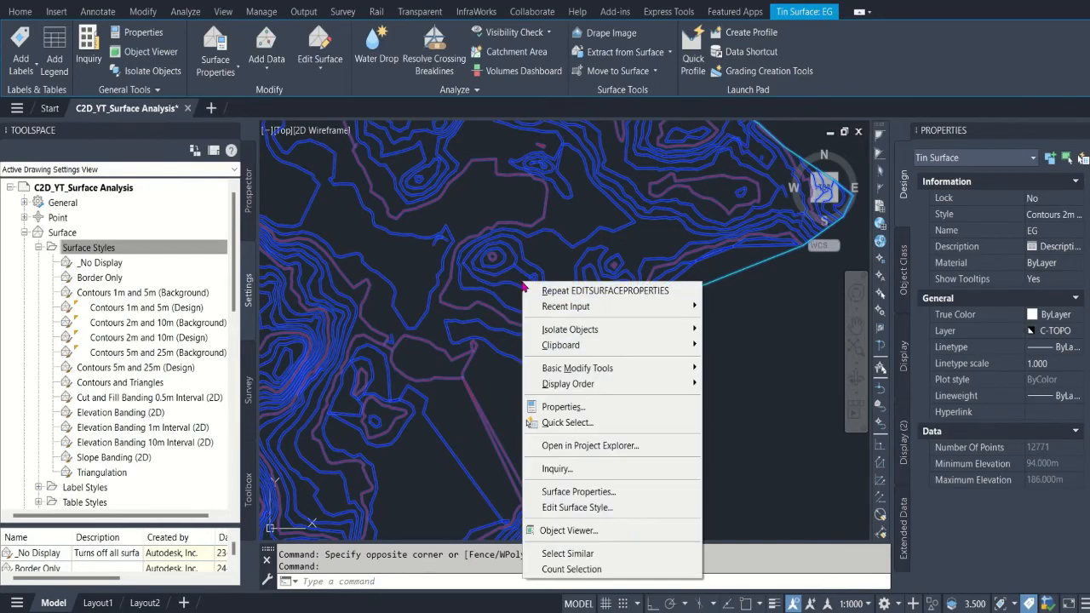
pyautogui.click(580, 492)
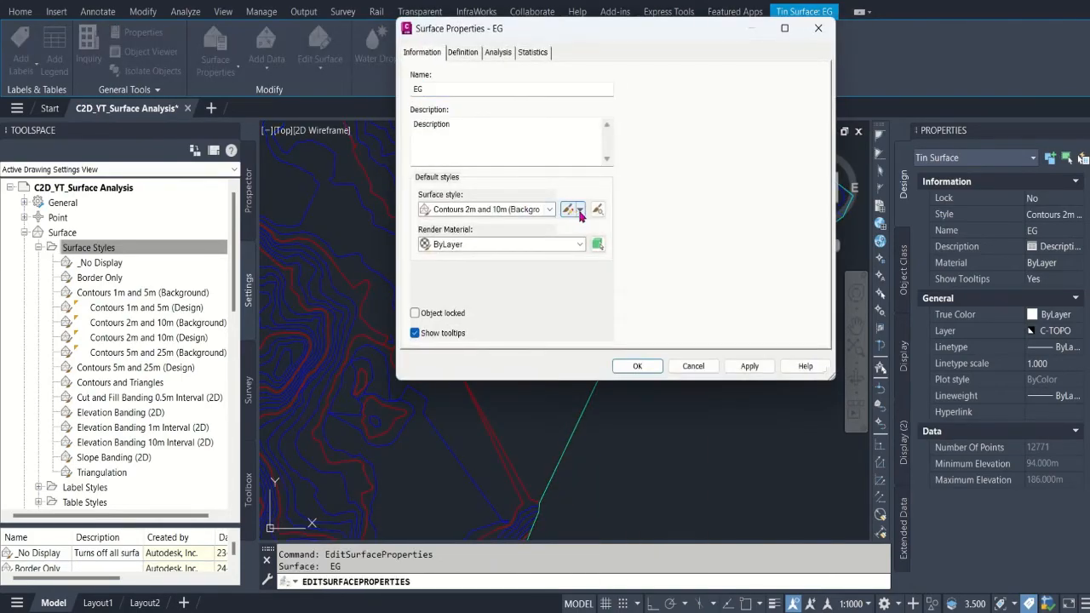
pyautogui.click(579, 212)
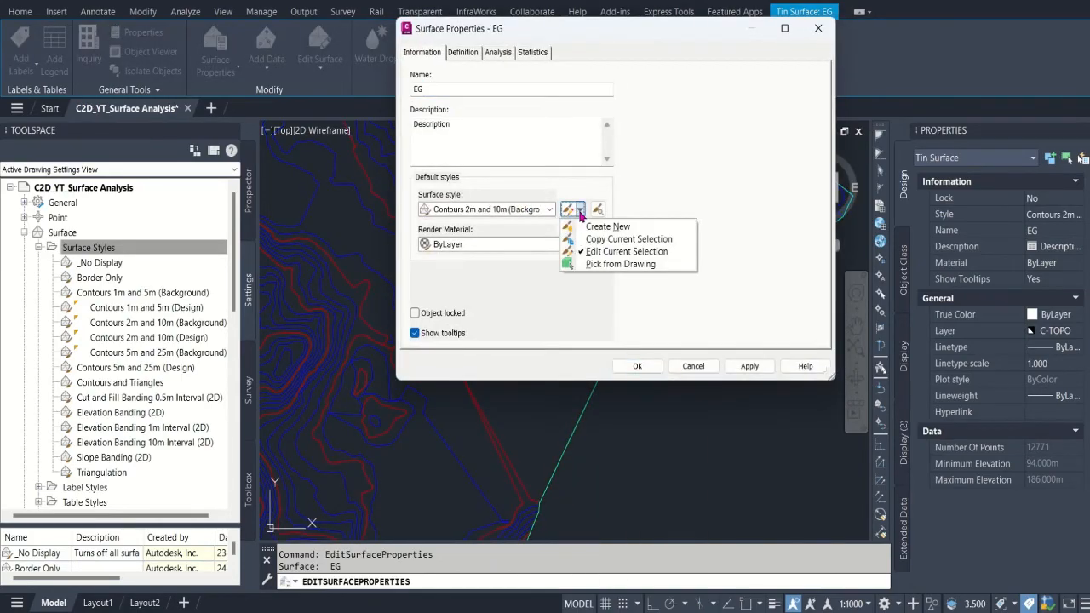
pyautogui.click(648, 252)
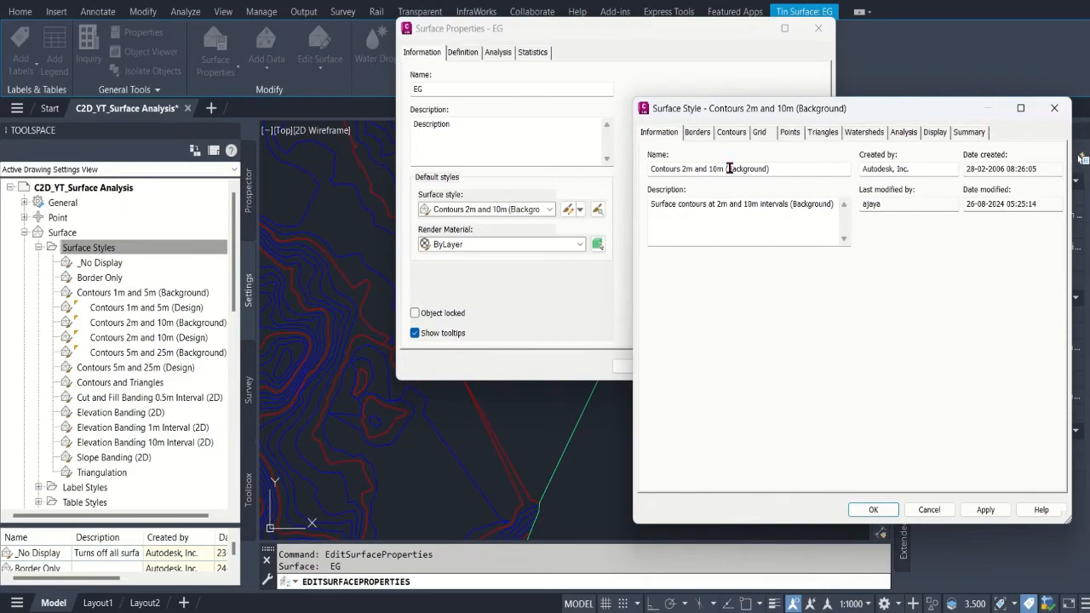
# Step: Rename the surface style as Contours 3m and 15m (Prop)
pyautogui.click(729, 169)
pyautogui.click(683, 169)
pyautogui.press('BackSpace')
pyautogui.write('3')
pyautogui.click(721, 169)
pyautogui.press('BackSpace')
pyautogui.write('5')
pyautogui.press('BackSpace')
pyautogui.press('BackSpace')
pyautogui.press('BackSpace')
pyautogui.press('BackSpace')
pyautogui.press('BackSpace')
pyautogui.press('BackSpace')
pyautogui.write('F')
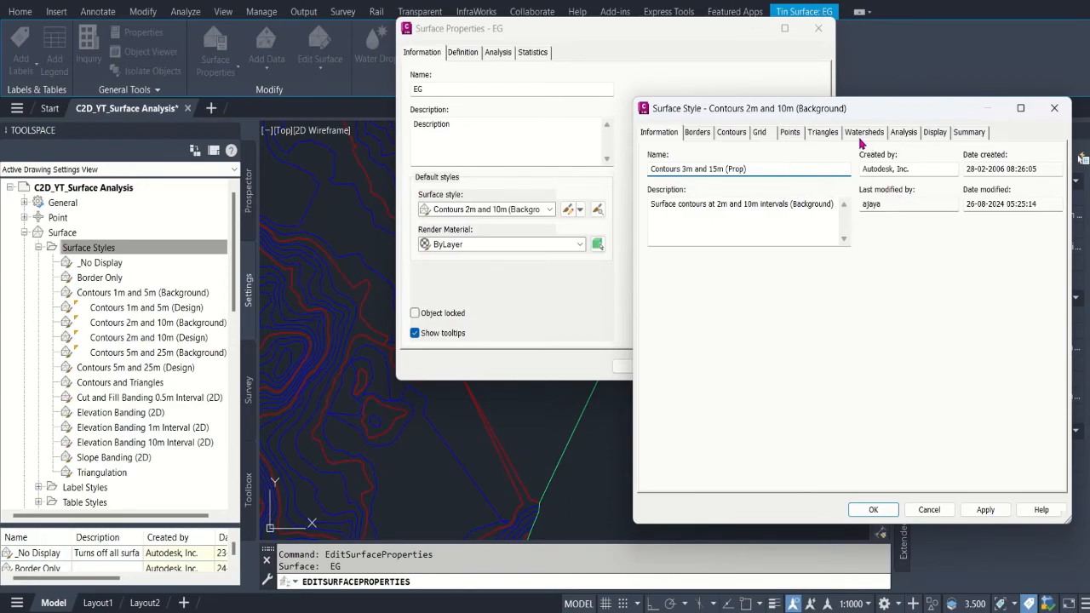
# Step: Set the style's contour intervals to 3 m minor and 15 m major, and apply them
pyautogui.click(735, 136)
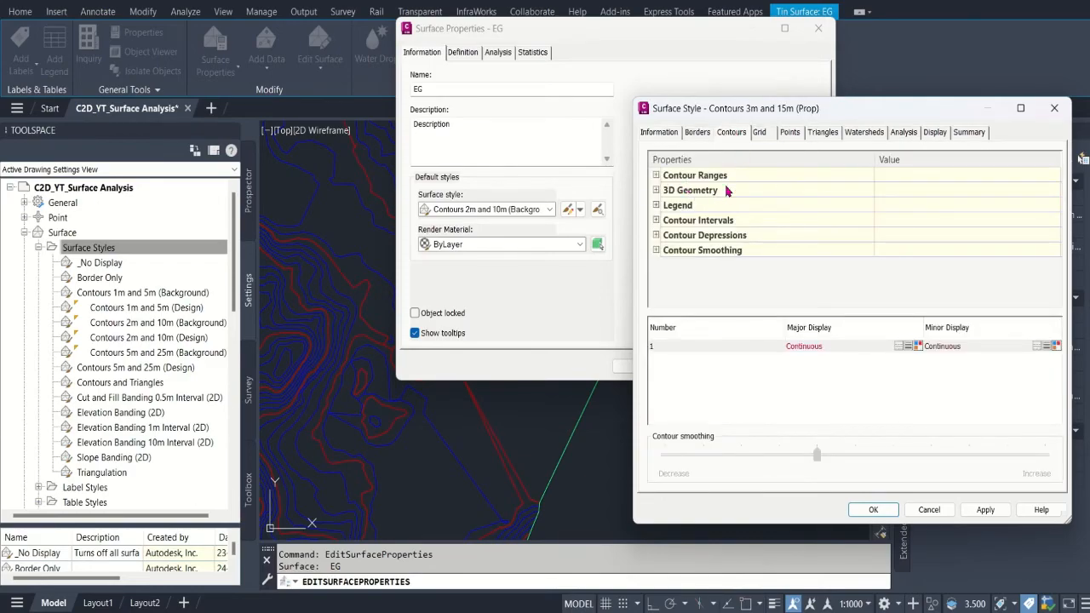
pyautogui.click(656, 220)
pyautogui.click(925, 251)
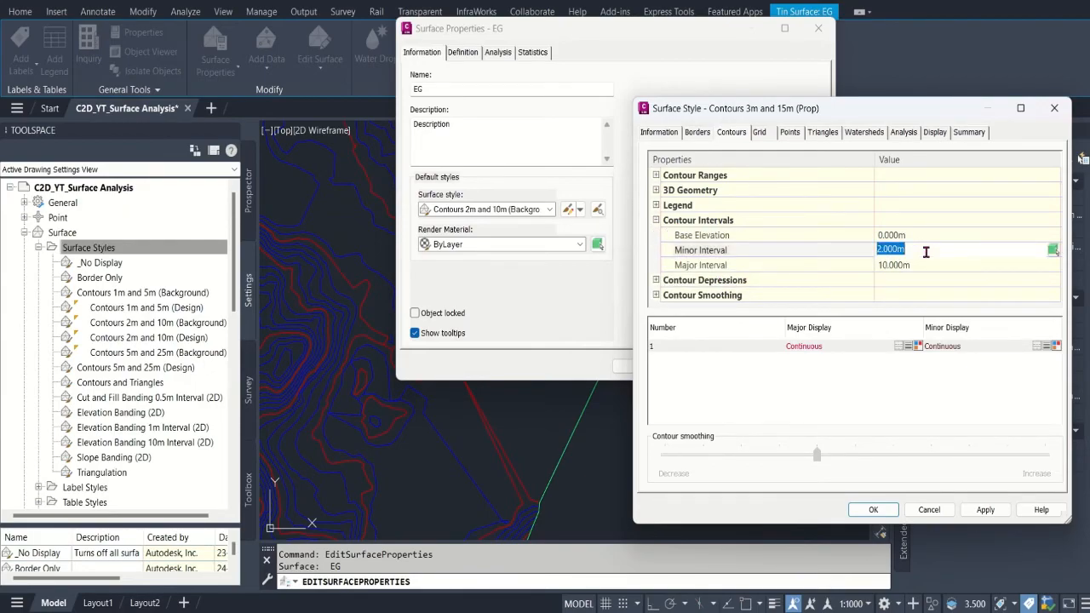
pyautogui.write('3')
pyautogui.click(927, 270)
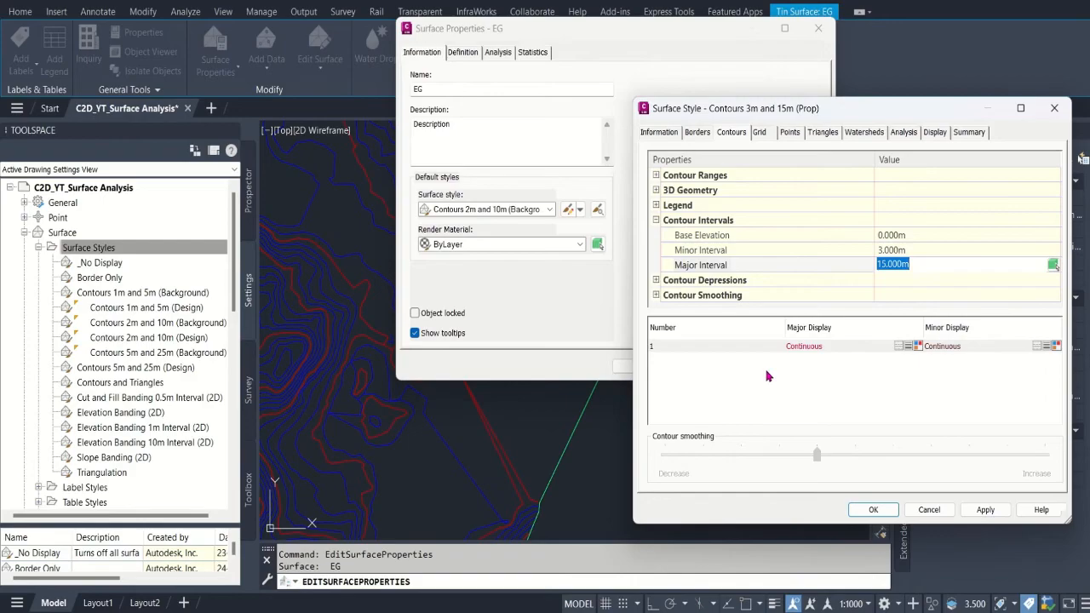
pyautogui.click(983, 509)
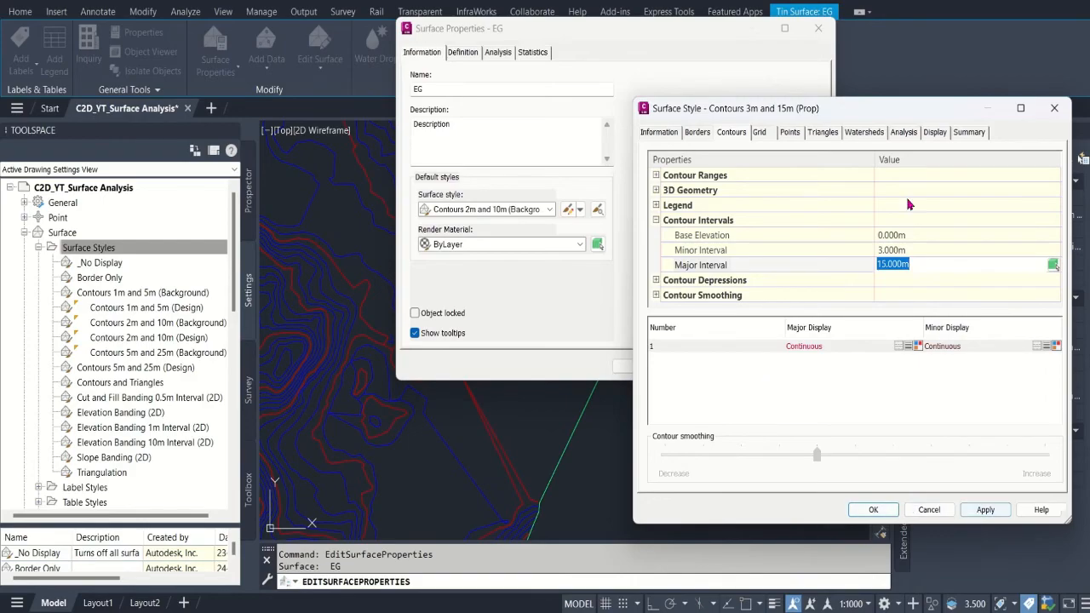
# Step: Check the style's component display settings, accept the style and apply it to the EG surface
pyautogui.click(935, 133)
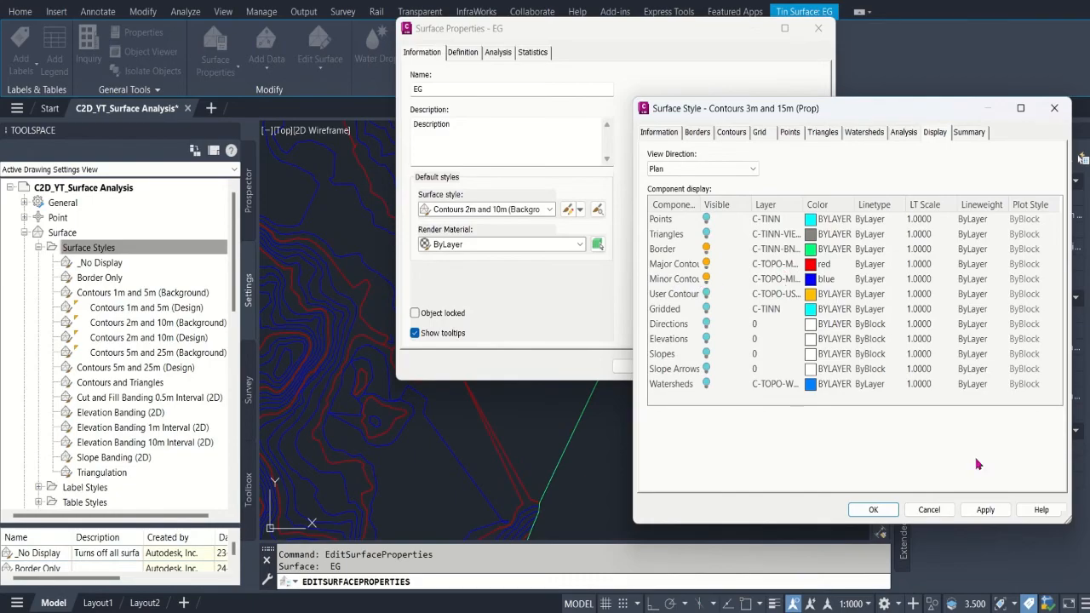
pyautogui.click(871, 508)
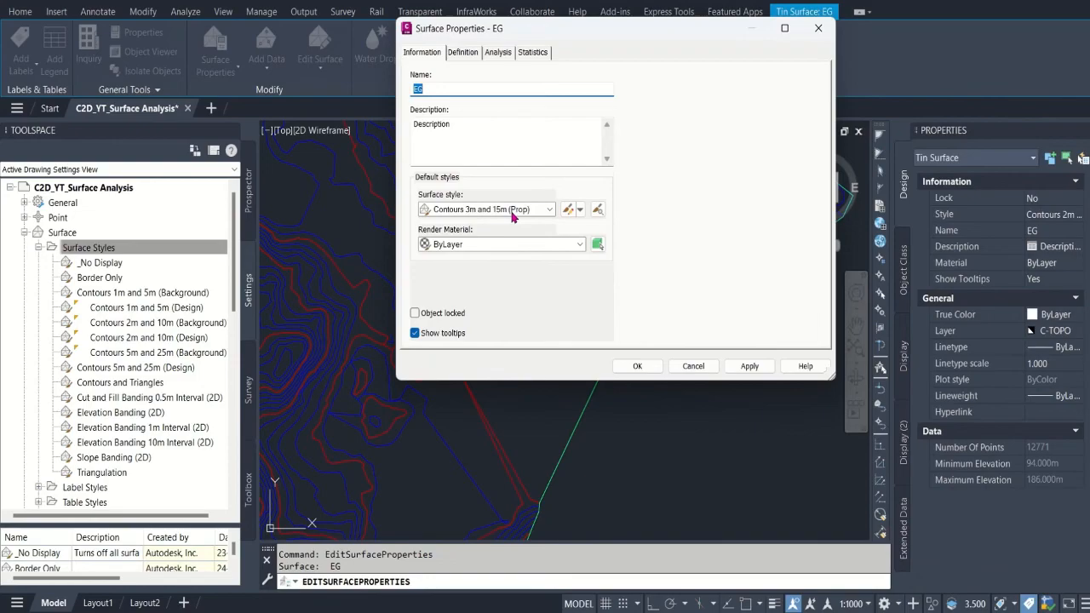
pyautogui.click(749, 366)
pyautogui.click(749, 367)
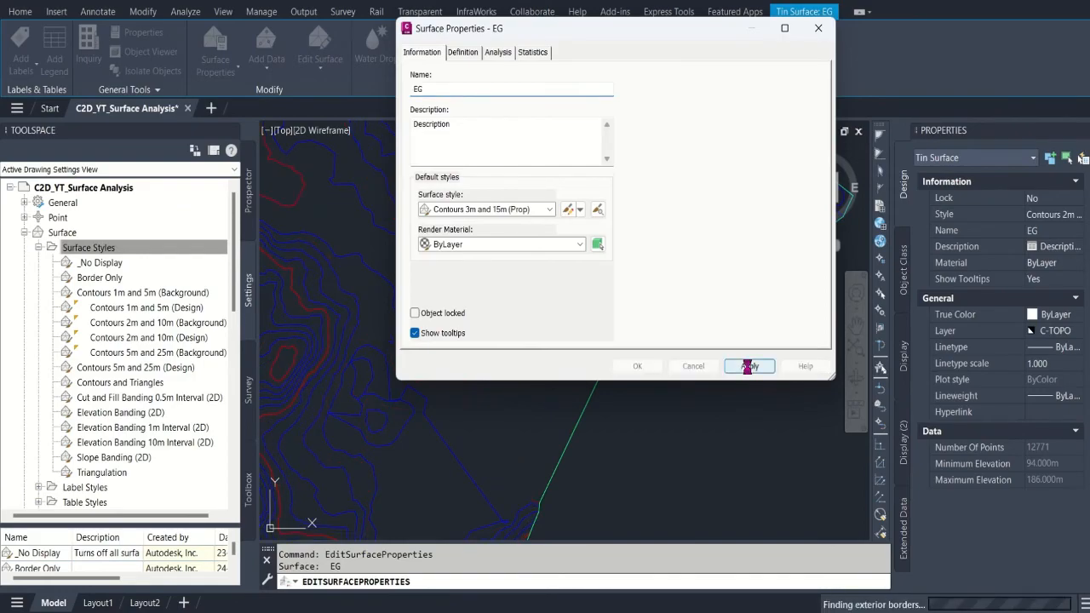
pyautogui.click(638, 368)
pyautogui.scroll(-2, 699, 360)
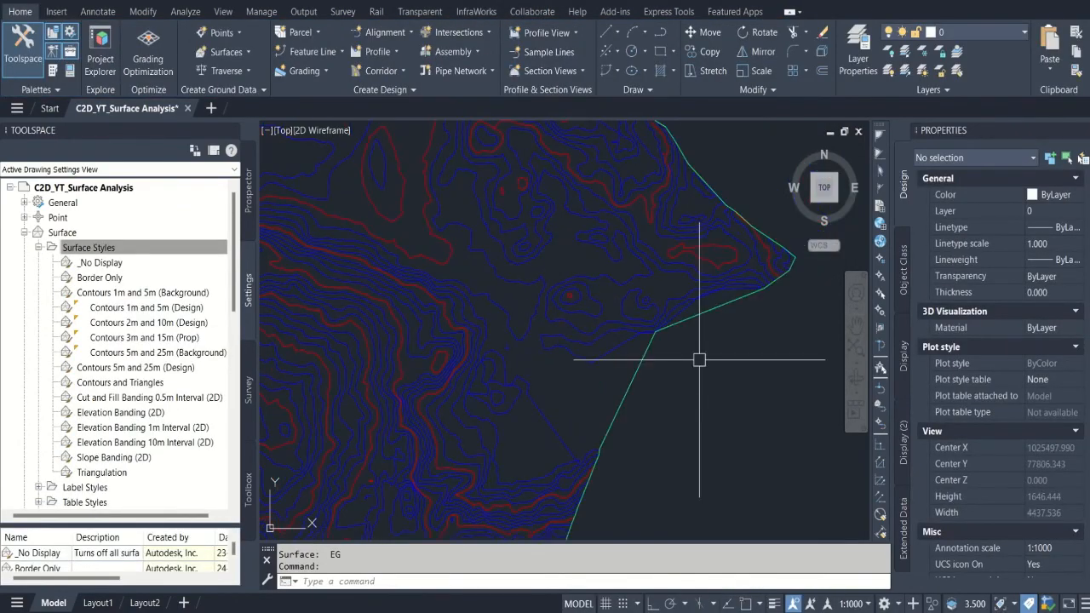
pyautogui.moveTo(426, 292)
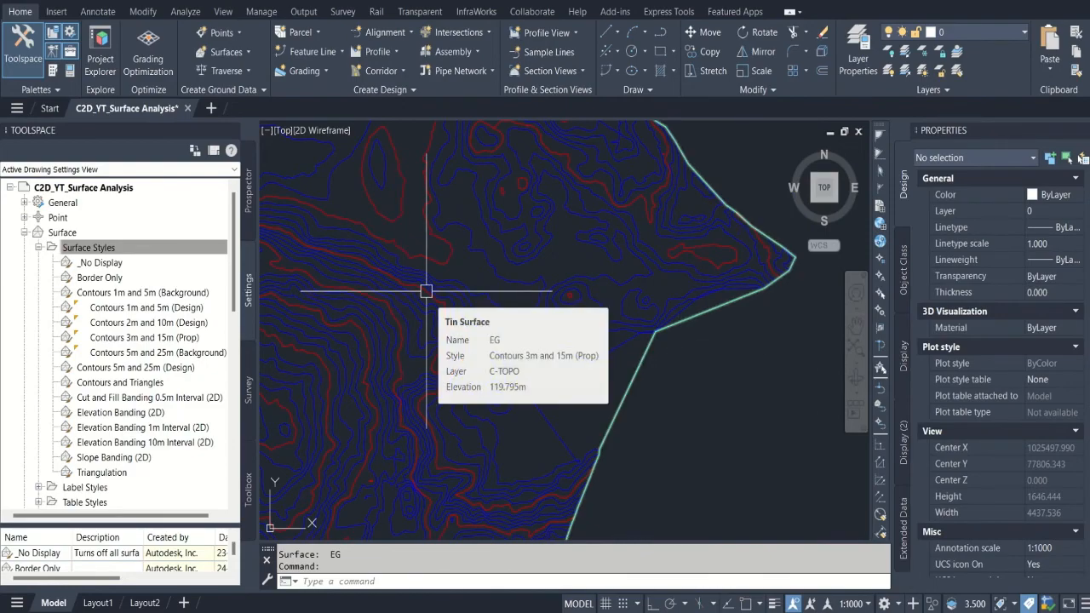